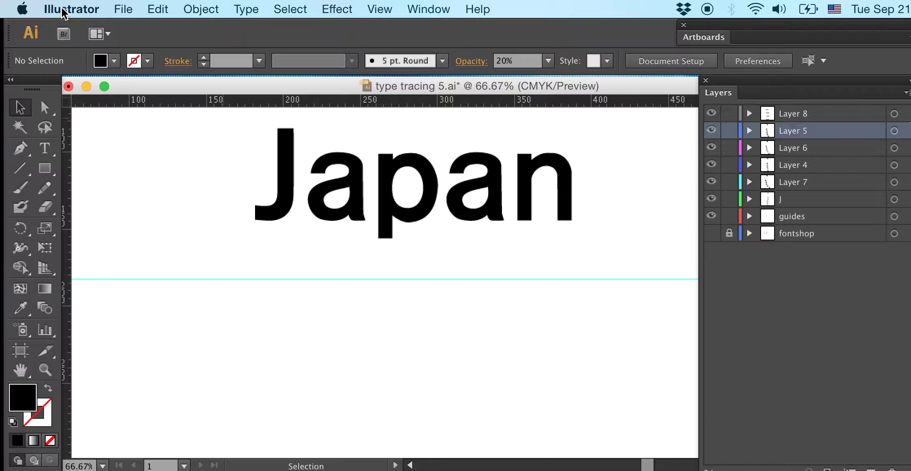
# - Review the Guides & Grid preferences for the gridline spacing and subdivisions, and accept them as they are
pyautogui.click(61, 12)
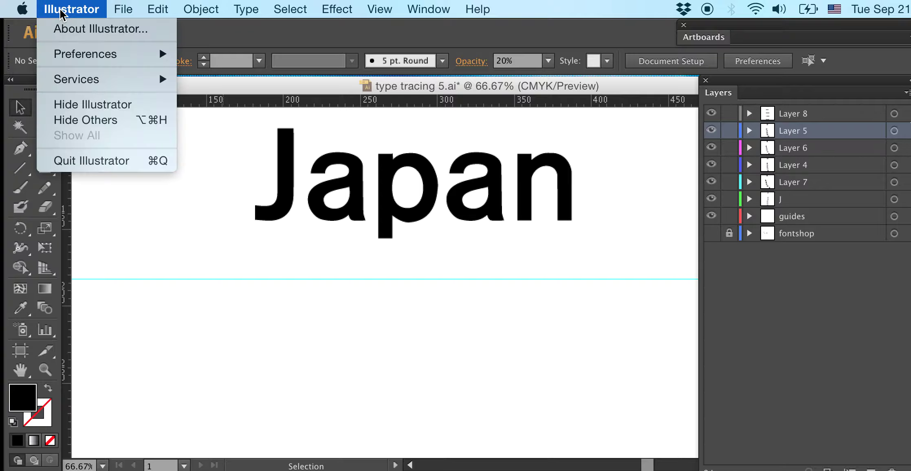
pyautogui.moveTo(65, 63)
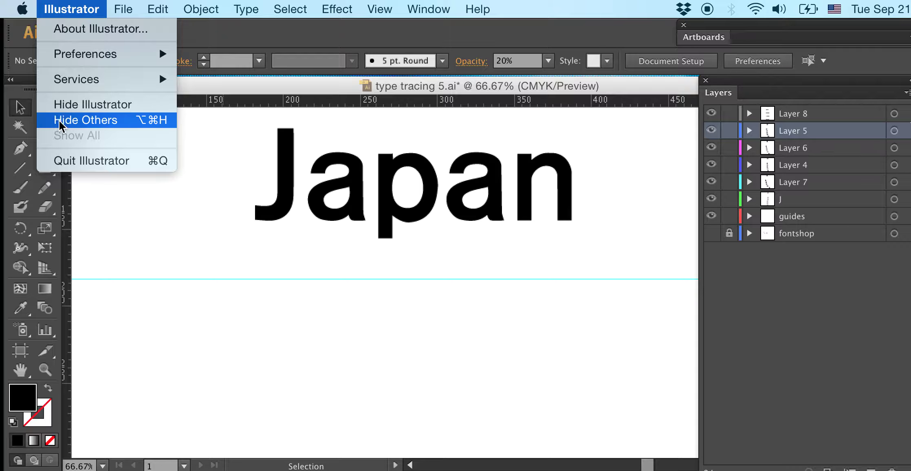
pyautogui.moveTo(126, 8)
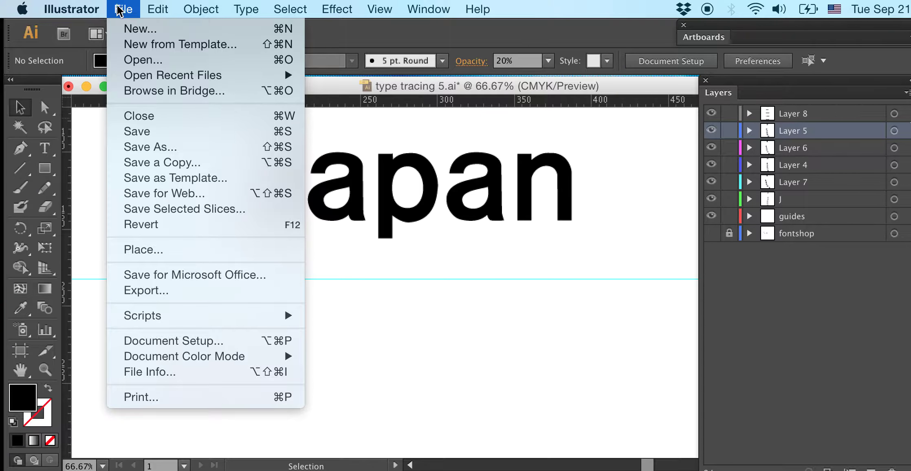
pyautogui.moveTo(92, 11)
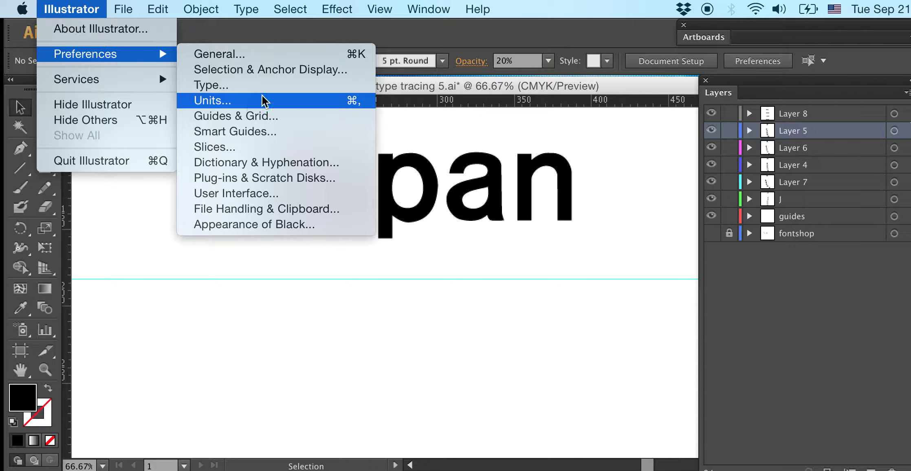
pyautogui.click(247, 116)
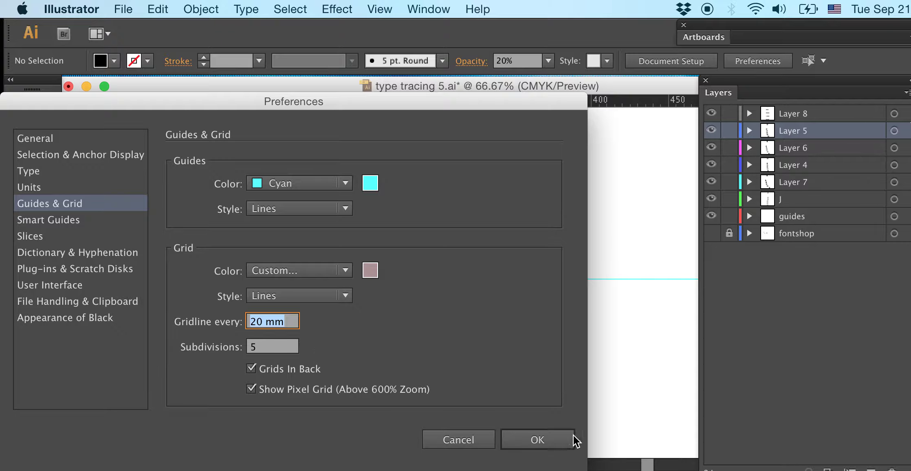
pyautogui.click(538, 439)
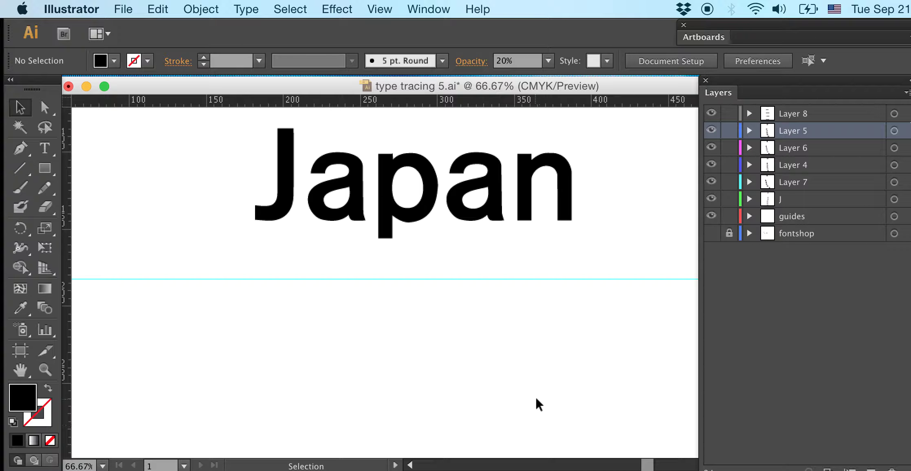
# - Show the document grid behind the word Japan
pyautogui.click(379, 9)
pyautogui.moveTo(409, 10)
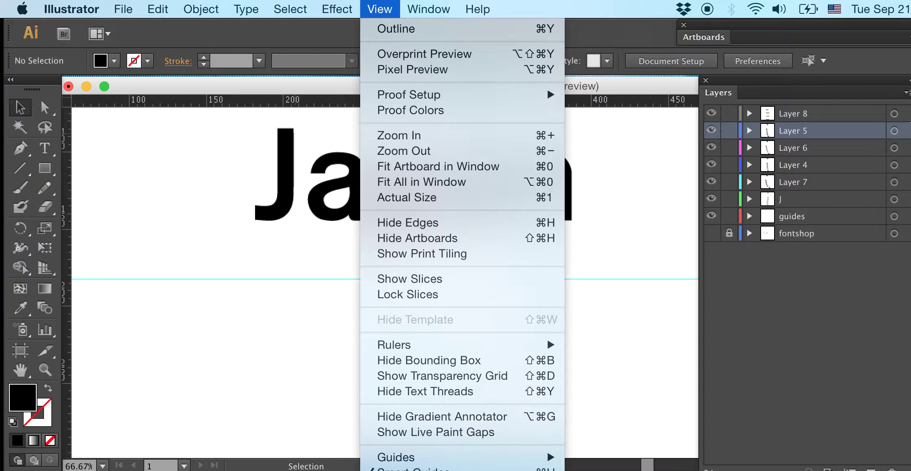
pyautogui.press('super+apostrophe')
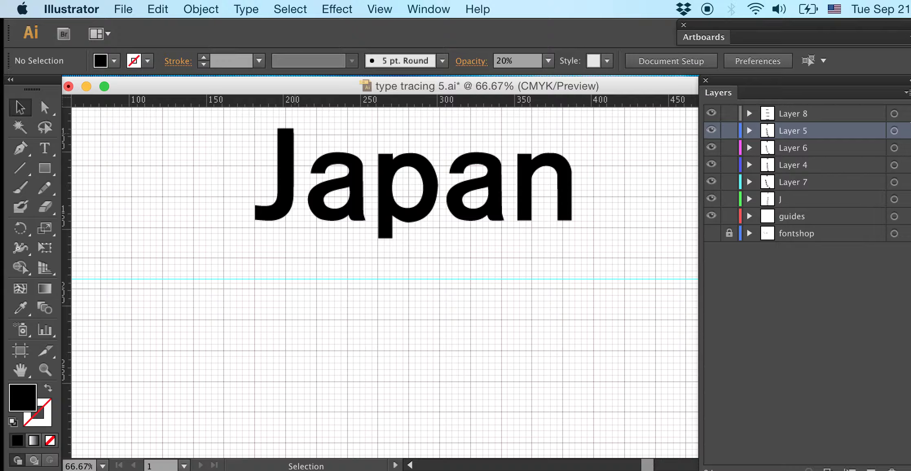
pyautogui.press('super+apostrophe')
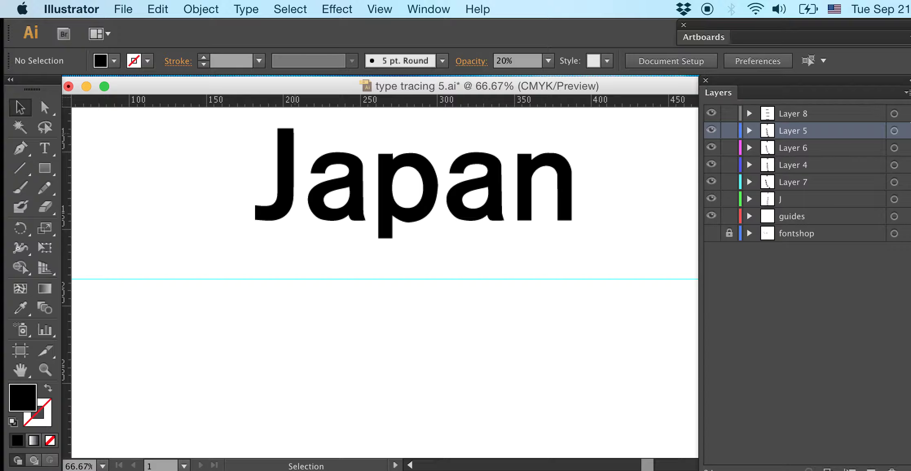
pyautogui.press('super+apostrophe')
pyautogui.press('super+apostrophe')
pyautogui.press('super+apostrophe')
pyautogui.press('super+apostrophe')
pyautogui.press('super+apostrophe')
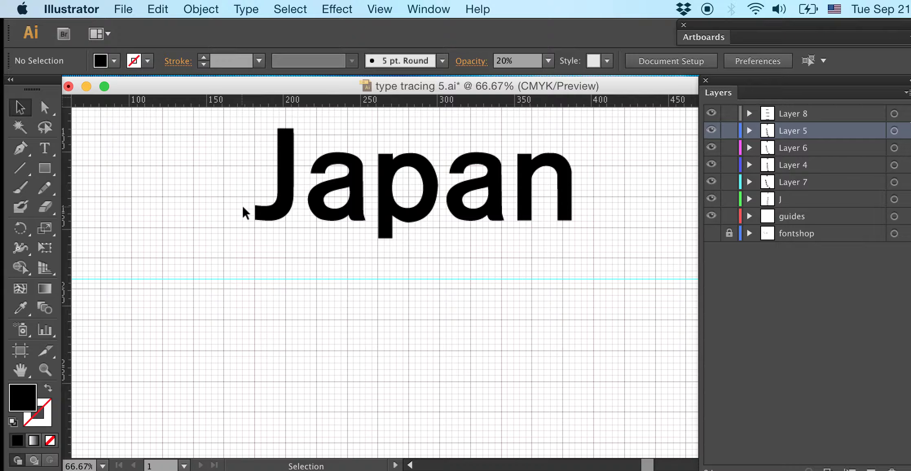
# - Examine the letters J, a and p up close against the grid lines
pyautogui.press('super+equal')
pyautogui.press('super+equal')
pyautogui.press('super+equal')
pyautogui.moveTo(338, 175); pyautogui.dragTo(596, 234)
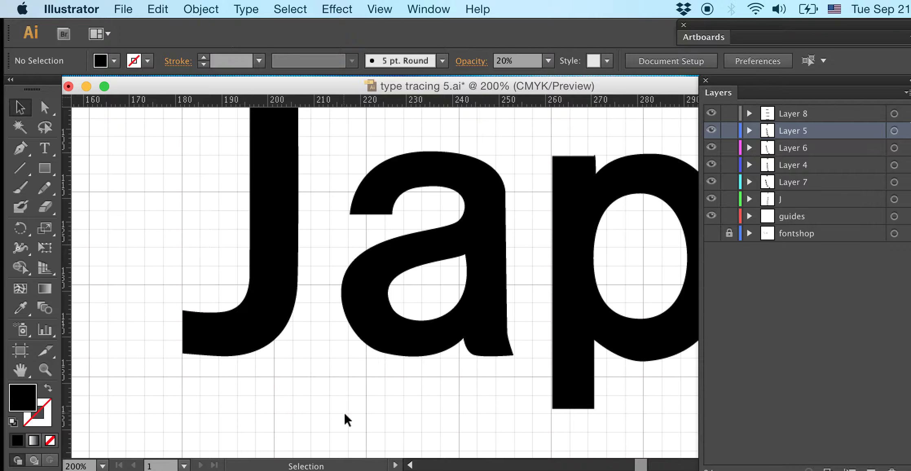
pyautogui.scroll(-5, 347, 416)
pyautogui.press('super+minus')
pyautogui.press('super+minus')
pyautogui.press('super+minus')
pyautogui.press('super+minus')
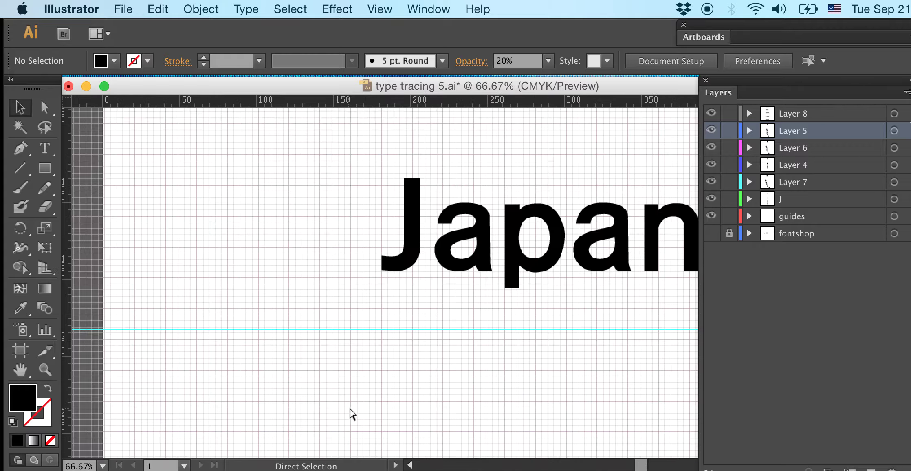
# - Try duplicating all the letters of Japan with Copy and Paste, and delete the pasted copy
pyautogui.press('space')
pyautogui.moveTo(361, 379); pyautogui.dragTo(196, 396)
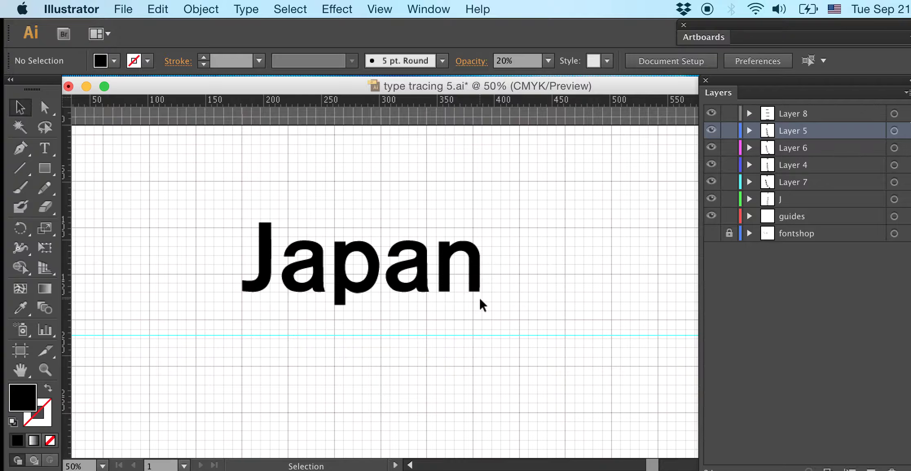
pyautogui.moveTo(498, 308); pyautogui.dragTo(236, 213)
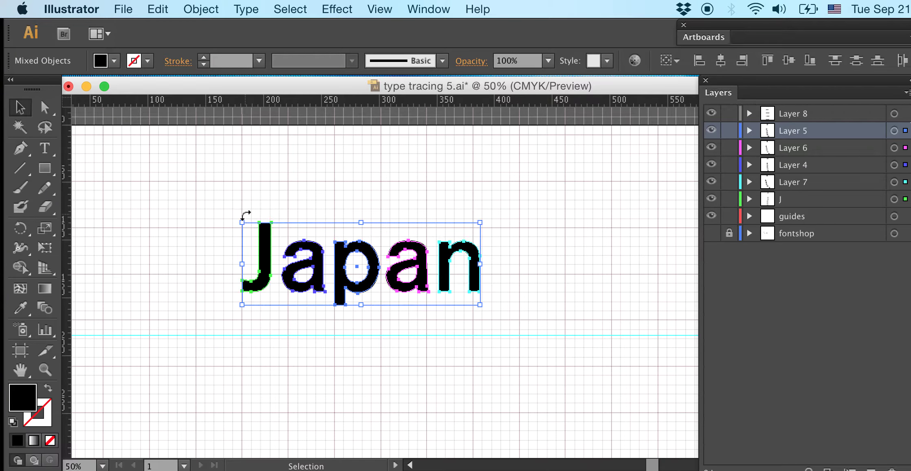
pyautogui.scroll(-5, 285, 232)
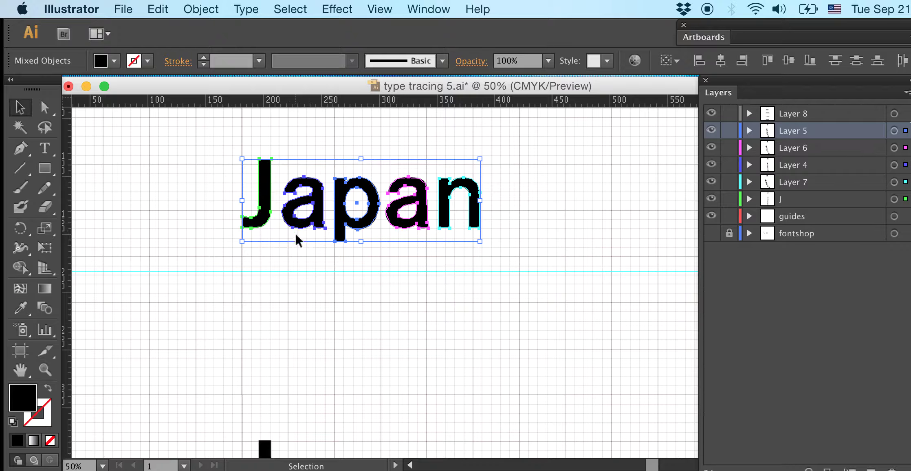
pyautogui.scroll(3, 302, 232)
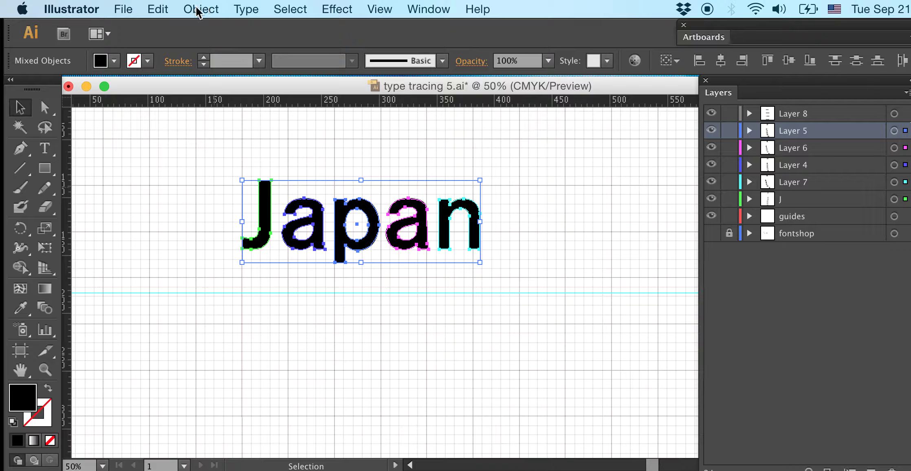
pyautogui.click(159, 9)
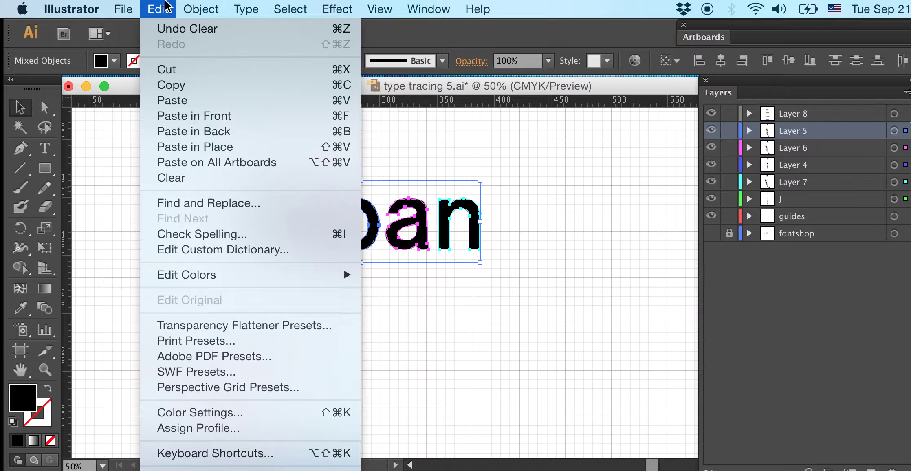
pyautogui.click(171, 85)
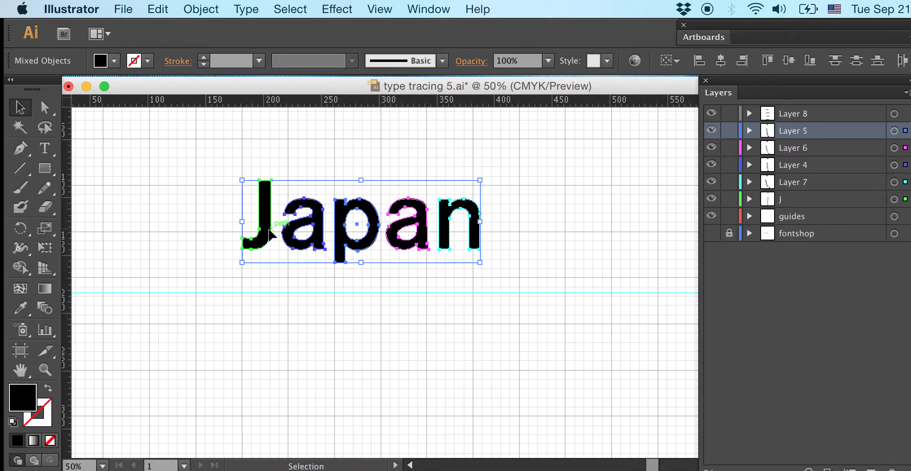
pyautogui.click(159, 8)
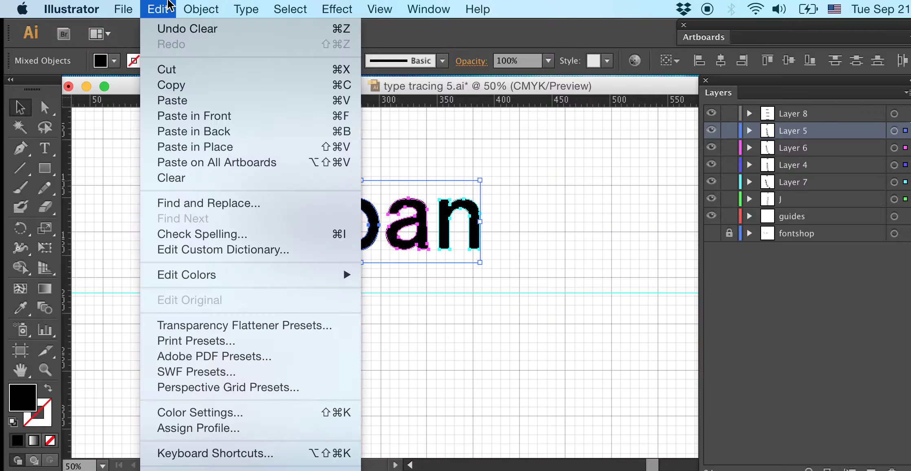
pyautogui.click(171, 102)
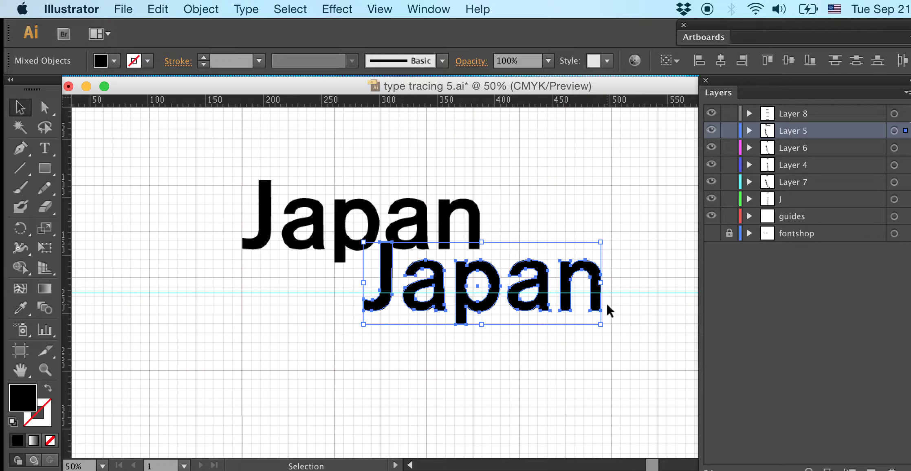
pyautogui.press('Delete')
# - Duplicate all the letters of Japan straight down, keeping the copy vertically aligned below the original word
pyautogui.moveTo(513, 268); pyautogui.dragTo(234, 166)
pyautogui.moveTo(339, 202)
pyautogui.mouseDown()
pyautogui.moveTo(346, 206)
pyautogui.moveTo(334, 210)
pyautogui.mouseUp()
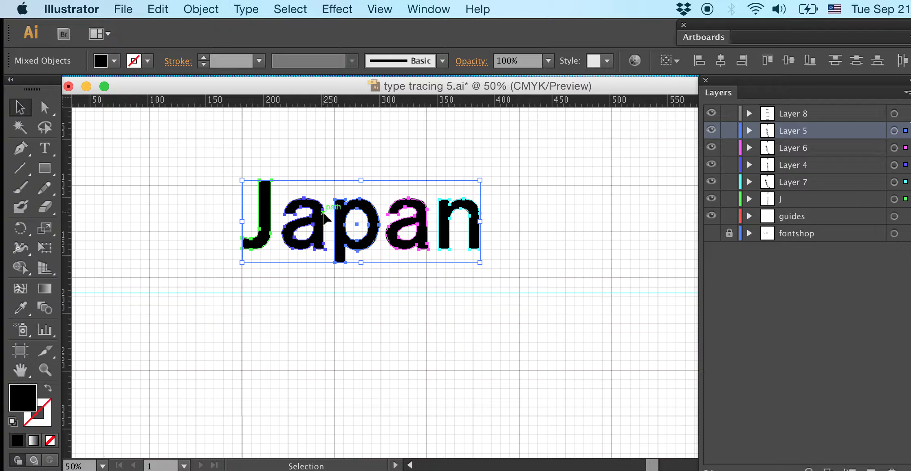
pyautogui.press('shift')
pyautogui.moveTo(326, 227); pyautogui.dragTo(357, 231)
pyautogui.moveTo(505, 274); pyautogui.dragTo(242, 166)
pyautogui.moveTo(339, 210); pyautogui.dragTo(339, 312)
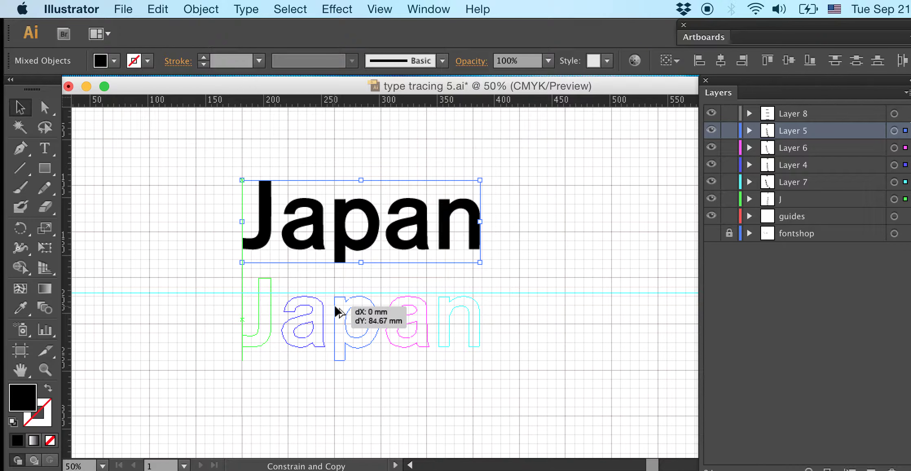
pyautogui.moveTo(335, 307); pyautogui.dragTo(349, 330)
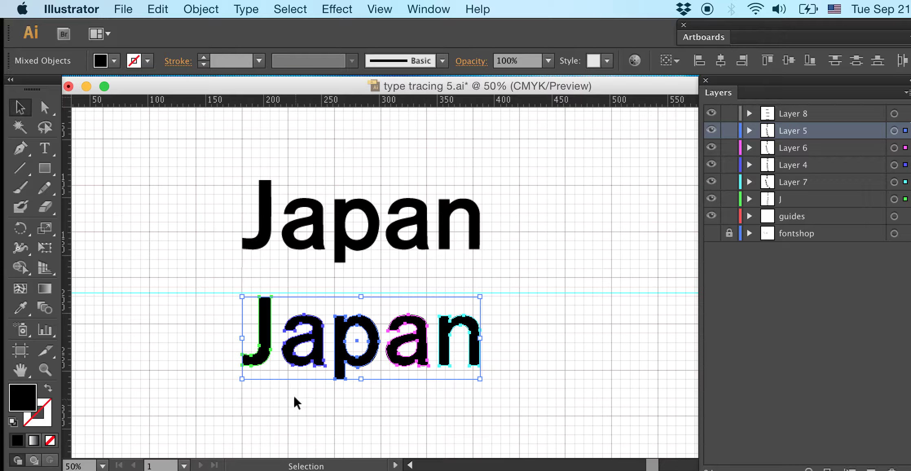
# - Move the first a of the lower word horizontally about 6 mm closer to the J
pyautogui.press('super+equal')
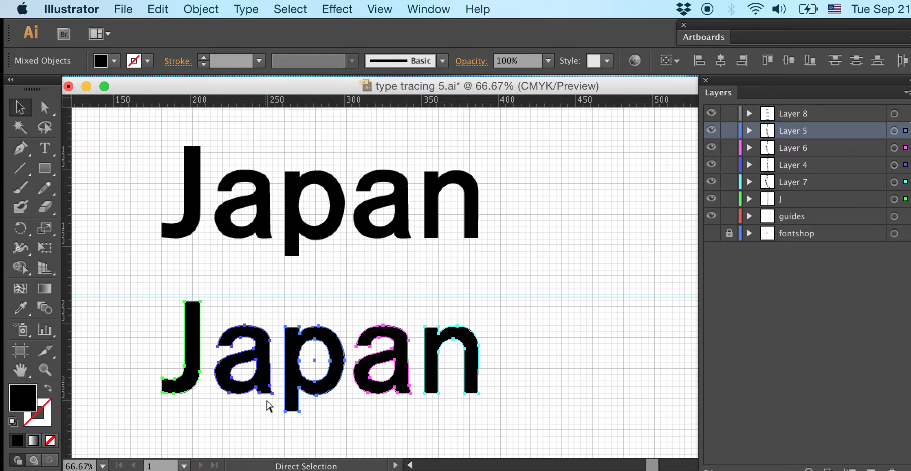
pyautogui.press('super+equal')
pyautogui.press('super+equal')
pyautogui.press('super+equal')
pyautogui.moveTo(260, 346); pyautogui.dragTo(473, 216)
pyautogui.press('super+equal')
pyautogui.press('super+equal')
pyautogui.press('super+equal')
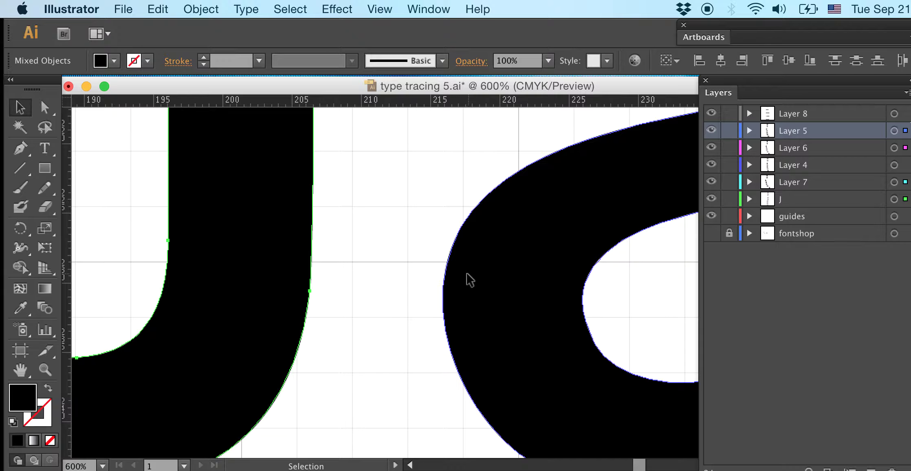
pyautogui.moveTo(468, 274); pyautogui.dragTo(377, 276)
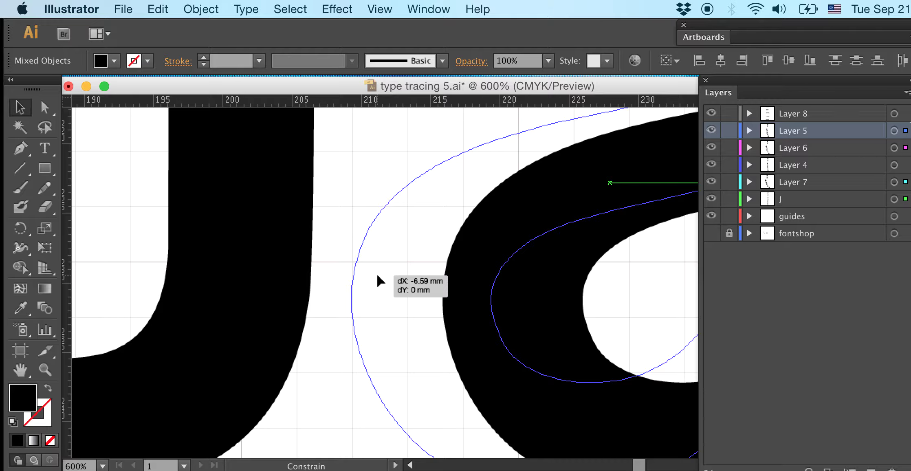
pyautogui.moveTo(378, 276); pyautogui.dragTo(388, 279)
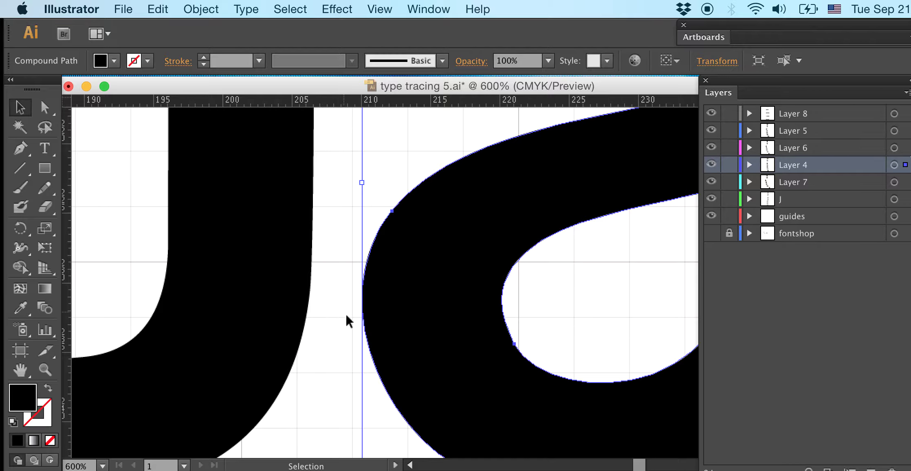
pyautogui.click(340, 294)
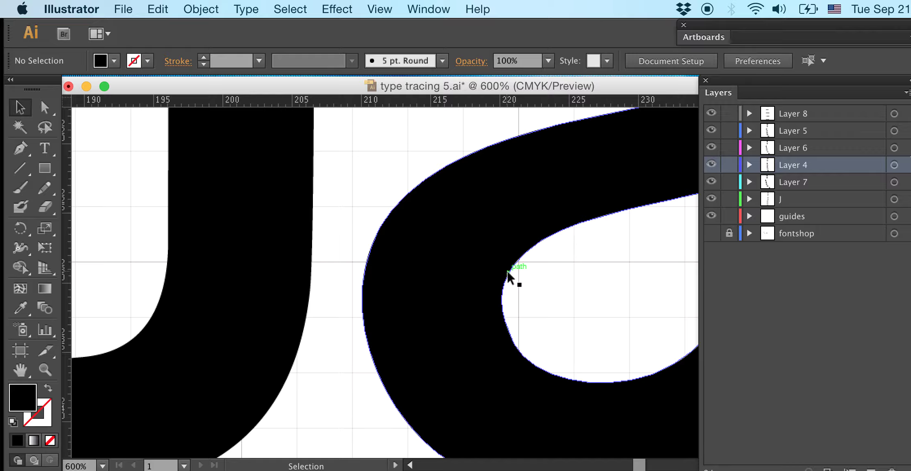
# - Move the p of the lower word horizontally about 8 mm closer to the first a
pyautogui.moveTo(646, 281); pyautogui.dragTo(292, 291)
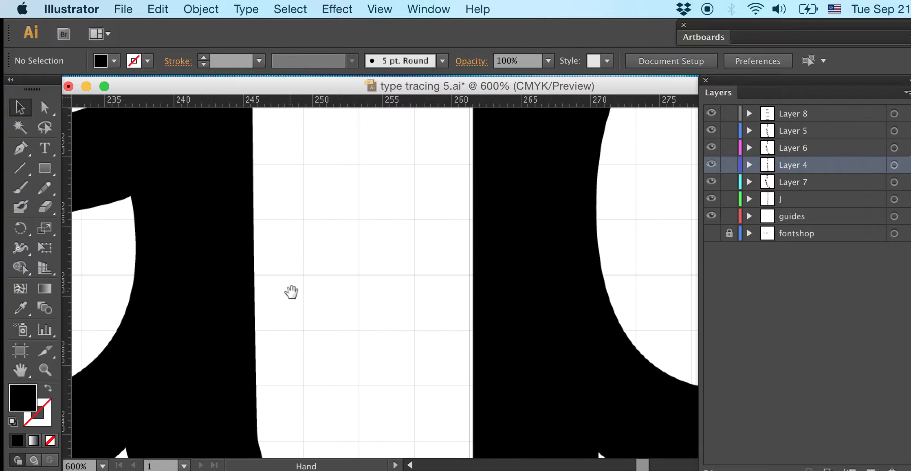
pyautogui.moveTo(489, 253); pyautogui.dragTo(373, 255)
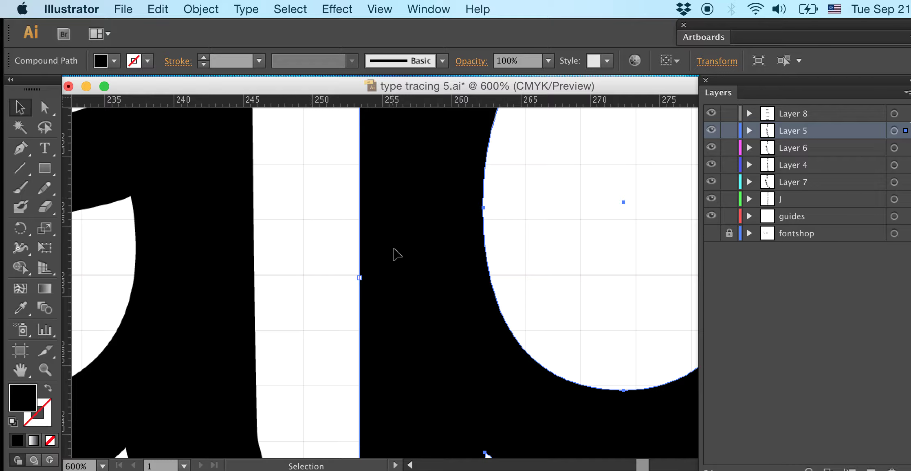
pyautogui.press('a')
# - Set the opacity of all the letters in the lower Japan to 20%
pyautogui.press('super+minus')
pyautogui.press('super+minus')
pyautogui.press('super+minus')
pyautogui.press('super+minus')
pyautogui.press('super+minus')
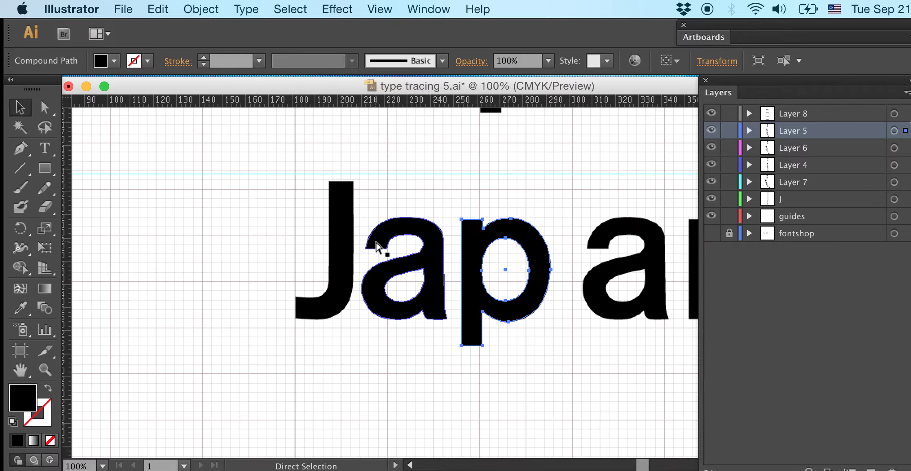
pyautogui.press('v')
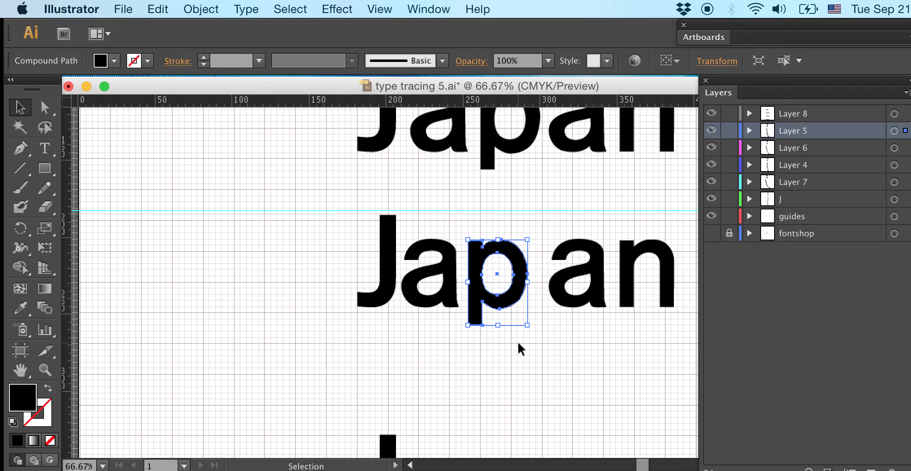
pyautogui.moveTo(521, 347); pyautogui.dragTo(387, 347)
pyautogui.moveTo(572, 339); pyautogui.dragTo(190, 214)
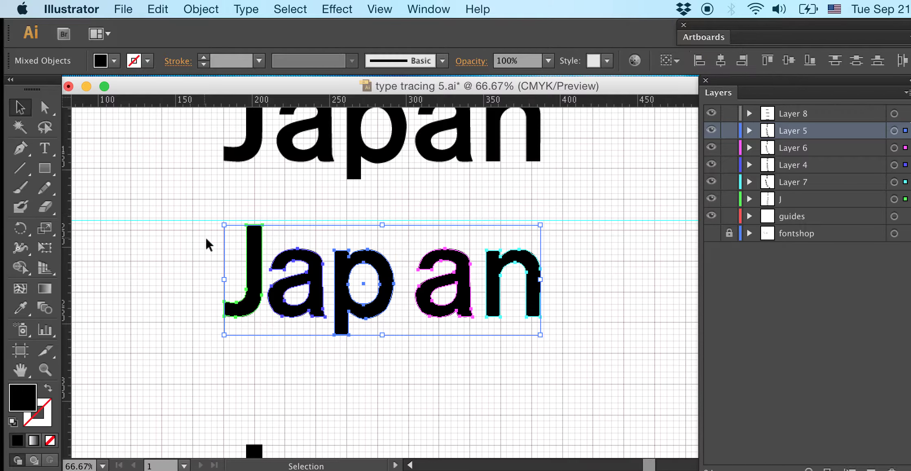
pyautogui.click(548, 61)
pyautogui.click(577, 115)
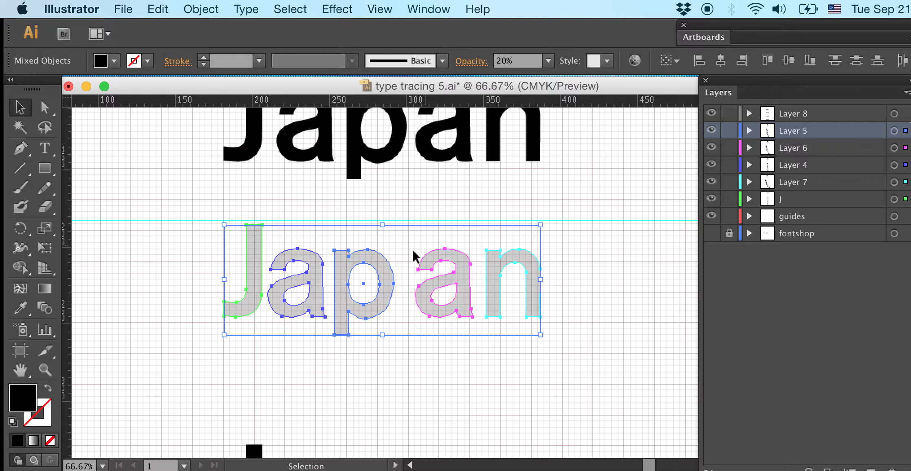
# - Compare the gap between the J and the first a with the gap between that a and the p, using the grid squares
pyautogui.press('super+1')
pyautogui.scroll(2, 346, 263)
pyautogui.moveTo(291, 260); pyautogui.dragTo(561, 273)
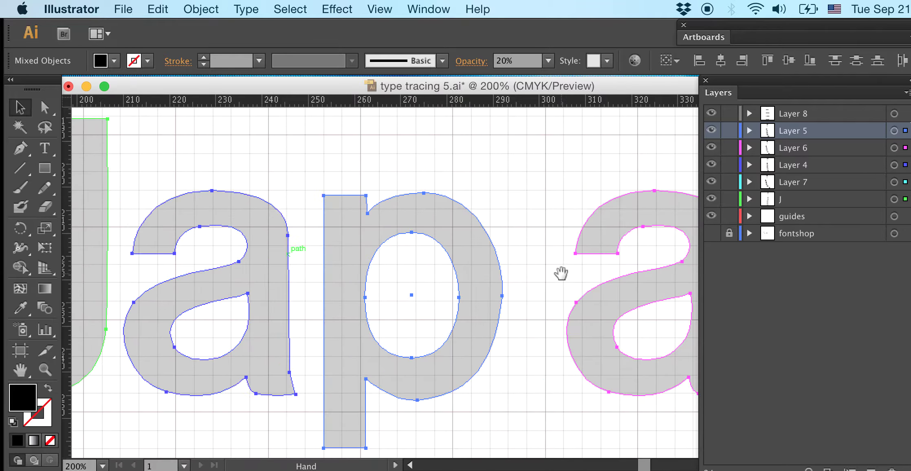
pyautogui.scroll(3, 484, 268)
pyautogui.moveTo(455, 270); pyautogui.dragTo(610, 225)
pyautogui.moveTo(407, 265); pyautogui.dragTo(566, 267)
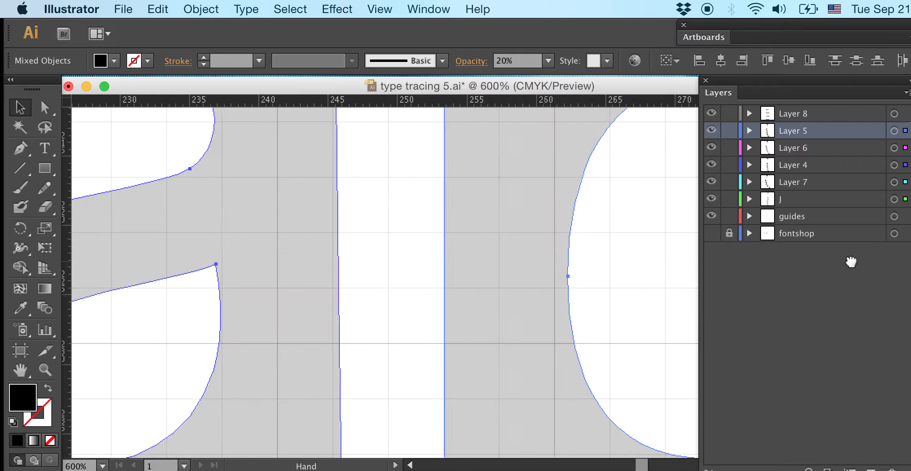
pyautogui.moveTo(449, 261); pyautogui.dragTo(640, 260)
pyautogui.moveTo(343, 260); pyautogui.dragTo(375, 250)
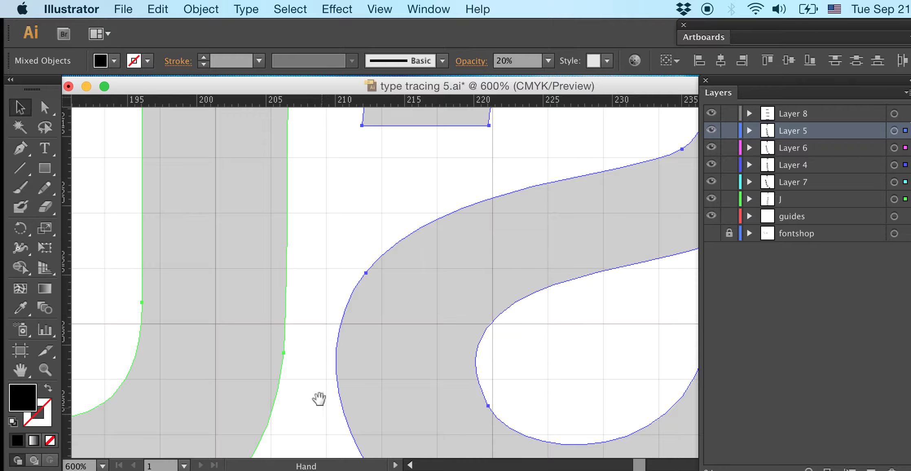
pyautogui.moveTo(296, 350); pyautogui.dragTo(55, 326)
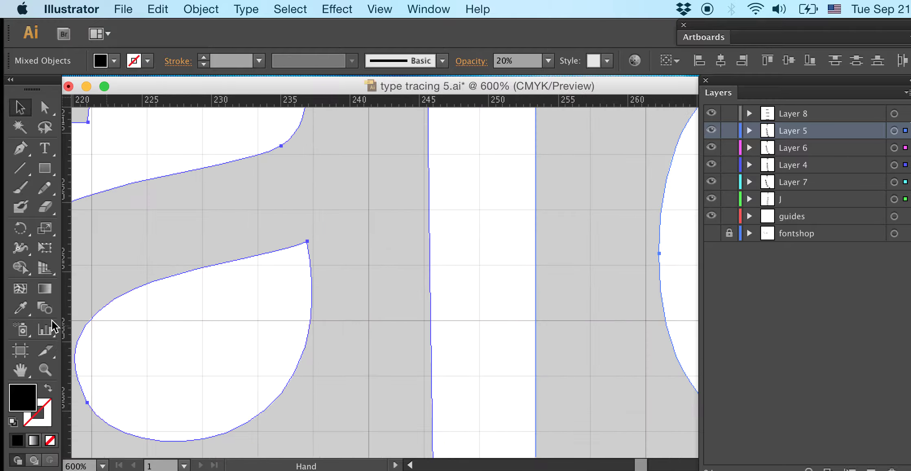
pyautogui.moveTo(314, 318); pyautogui.dragTo(207, 234)
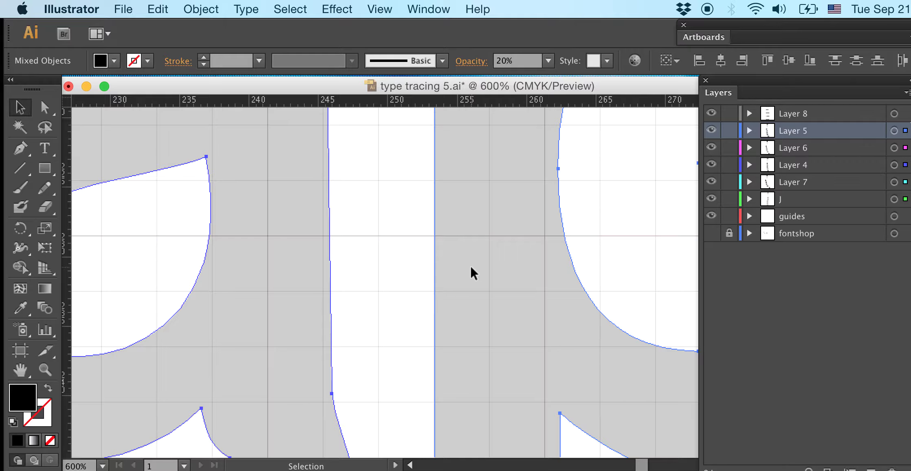
# - Move only the p of the lower word horizontally about 3 mm closer to the first a
pyautogui.moveTo(471, 267); pyautogui.dragTo(463, 268)
pyautogui.press('super+z')
pyautogui.click(405, 218)
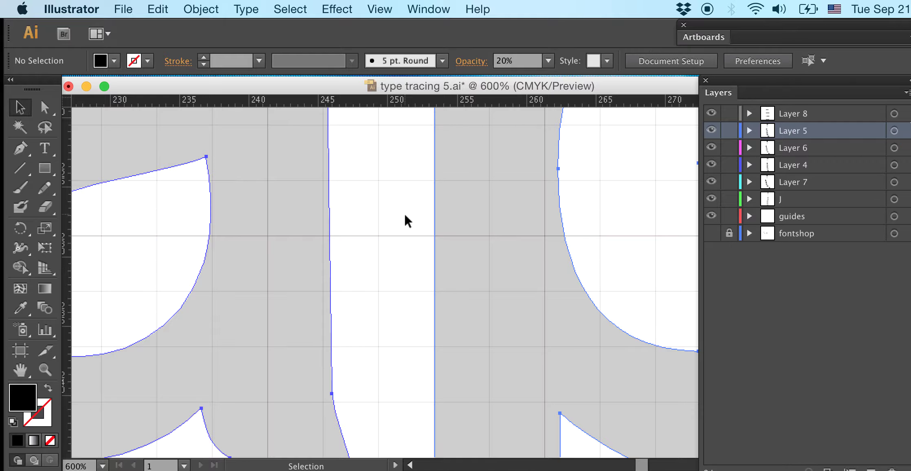
pyautogui.click(477, 227)
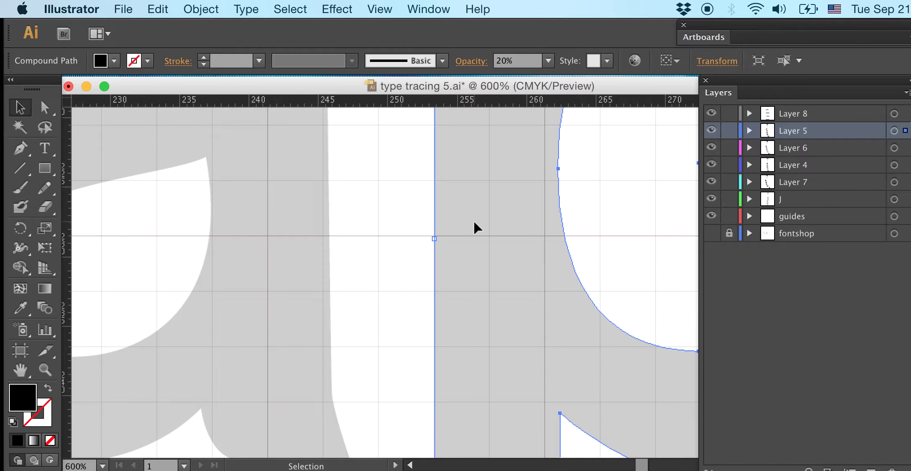
pyautogui.press('shift')
pyautogui.keyDown('shift'); pyautogui.click(474, 222); pyautogui.keyUp('shift')
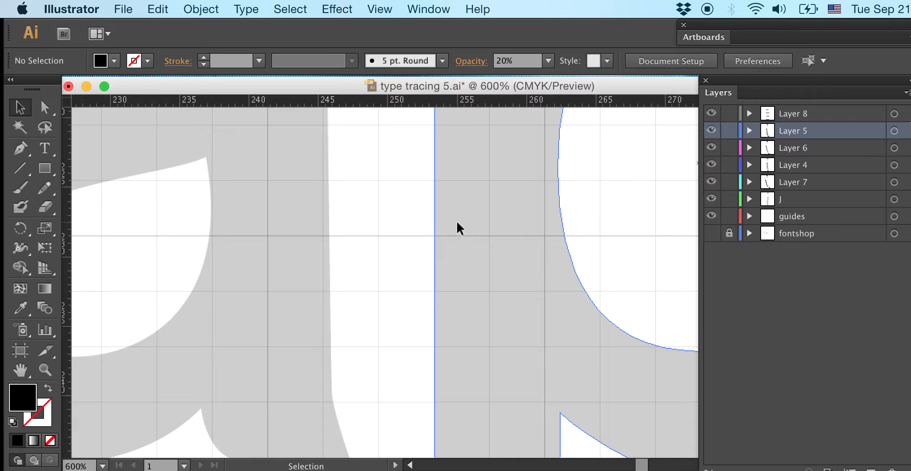
pyautogui.moveTo(456, 224); pyautogui.dragTo(410, 230)
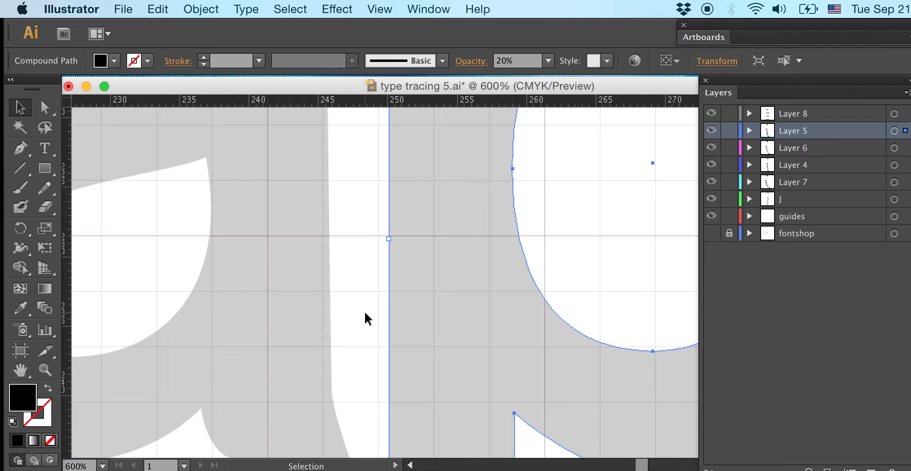
# - Place a copy of the second a about 13 mm closer to the p, keeping it at the same height
pyautogui.press('space')
pyautogui.moveTo(515, 301); pyautogui.dragTo(90, 299)
pyautogui.scroll(5, 342, 288)
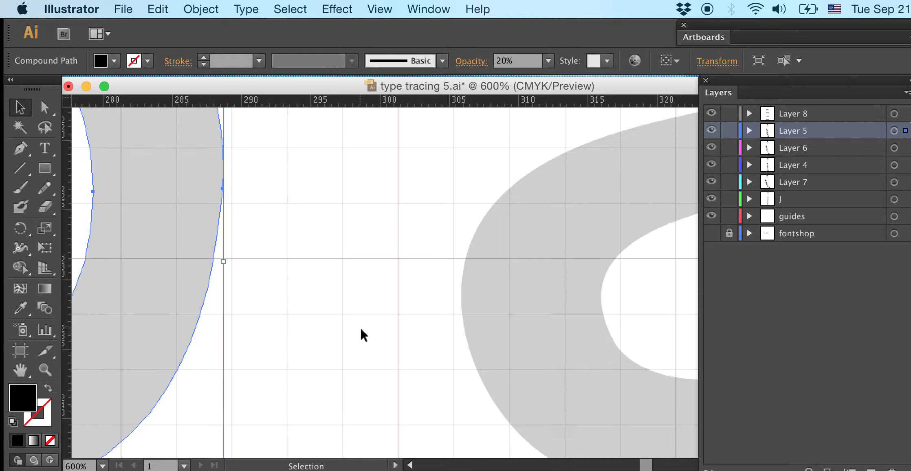
pyautogui.scroll(4, 362, 353)
pyautogui.click(506, 343)
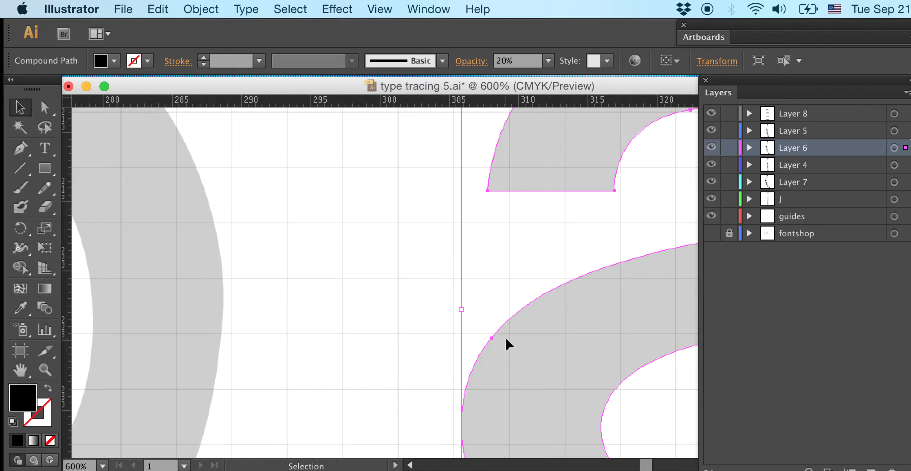
pyautogui.moveTo(521, 337); pyautogui.dragTo(337, 335)
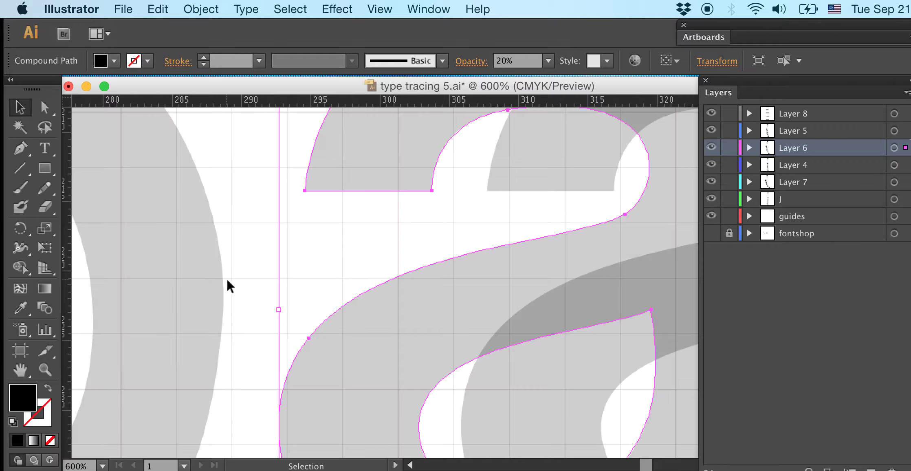
pyautogui.click(263, 400)
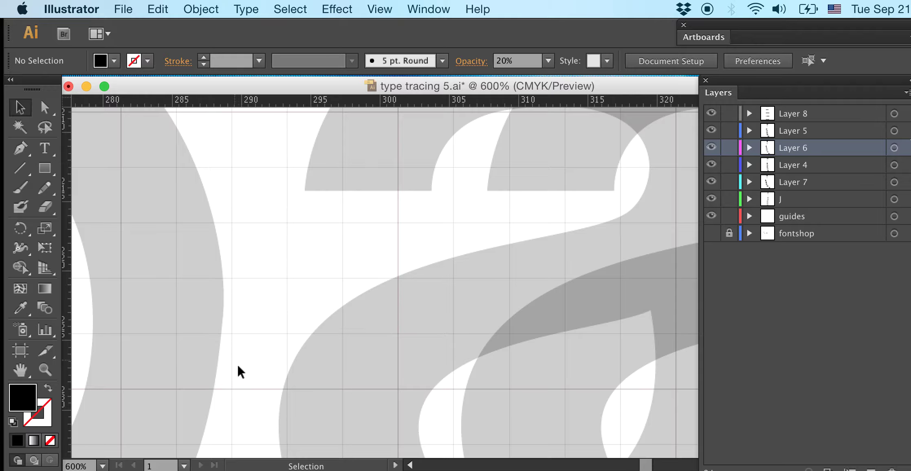
# - Delete the original second a that overlaps its repositioned copy in the lower word
pyautogui.press('super+minus')
pyautogui.press('super+minus')
pyautogui.press('super+minus')
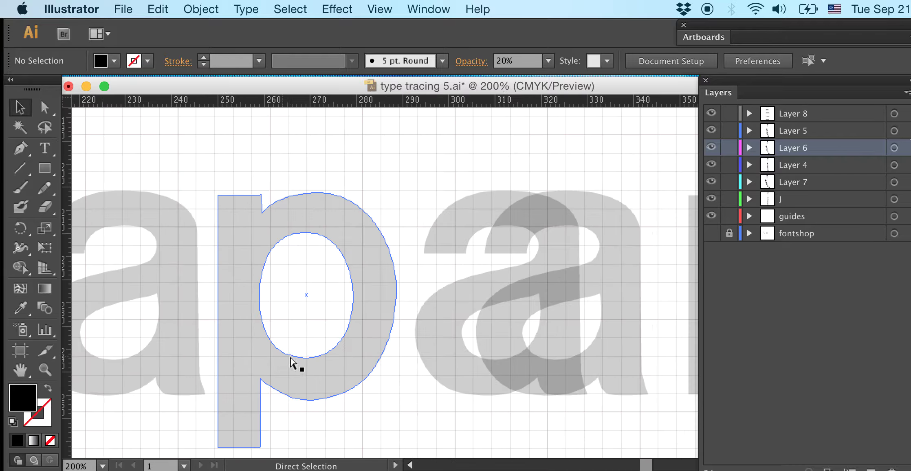
pyautogui.click(578, 206)
pyautogui.press('Delete')
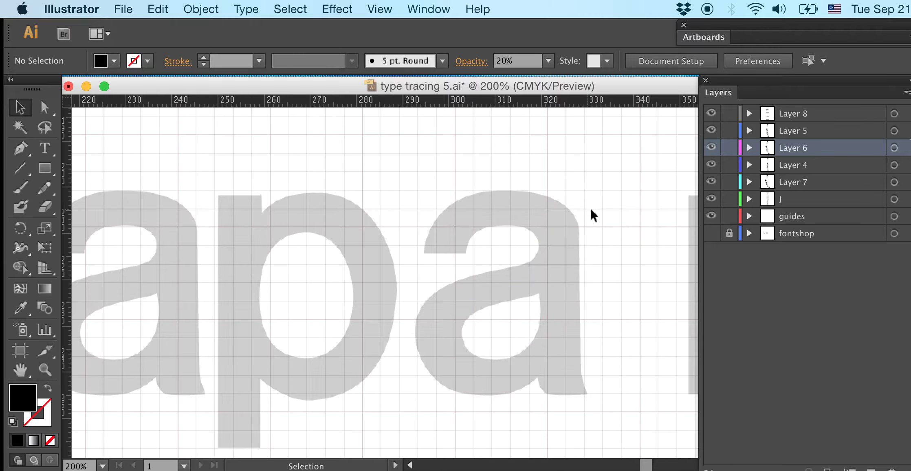
# - Move the n of the lower word horizontally about 19 mm closer to the second a, fine-tuning the gap against the grid
pyautogui.moveTo(590, 207); pyautogui.dragTo(365, 204)
pyautogui.moveTo(473, 218); pyautogui.dragTo(392, 225)
pyautogui.press('super+equal')
pyautogui.press('super+equal')
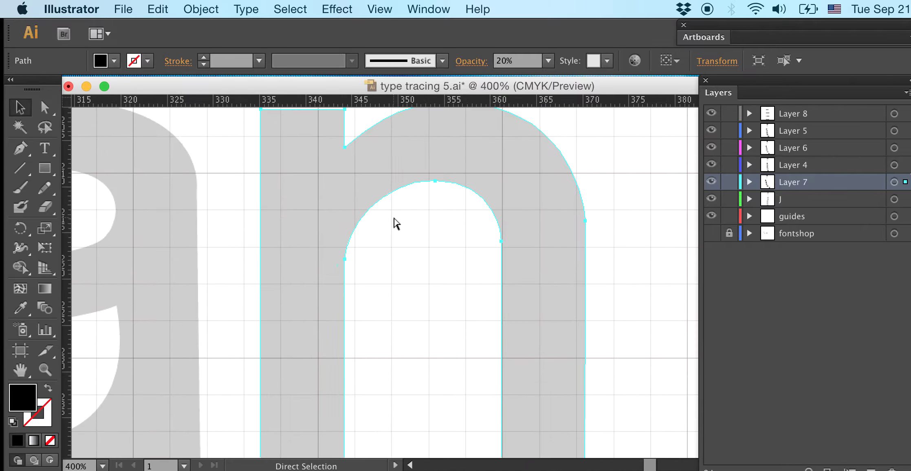
pyautogui.hscroll(-8, 470, 252)
pyautogui.press('super+equal')
pyautogui.press('super+equal')
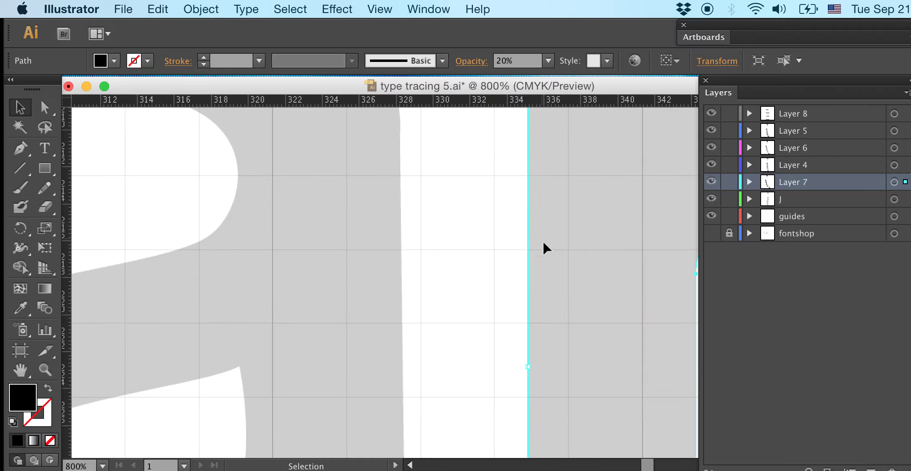
pyautogui.moveTo(558, 240); pyautogui.dragTo(512, 244)
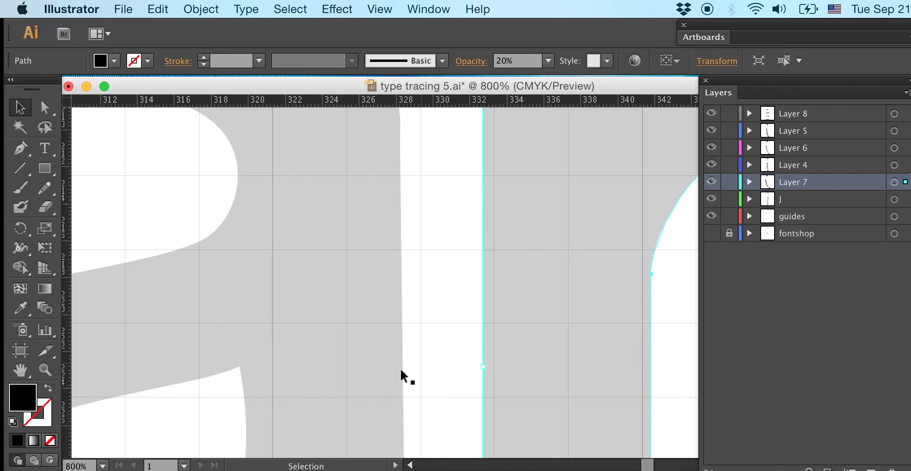
pyautogui.scroll(-5, 435, 297)
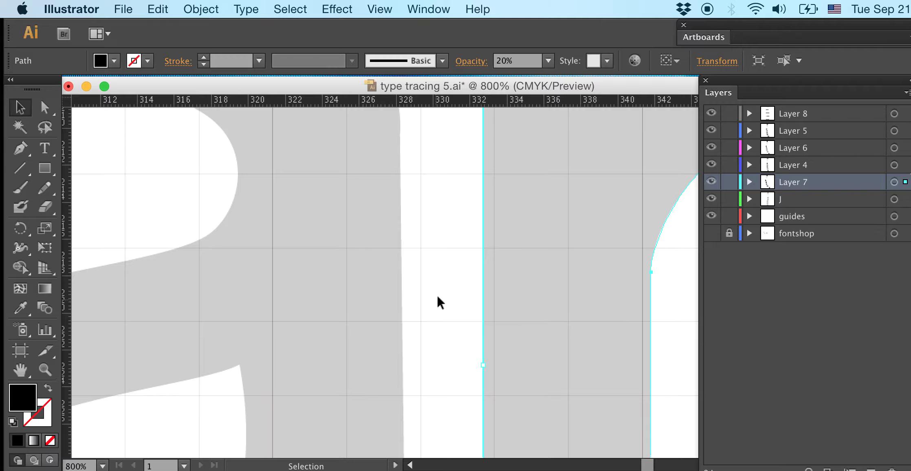
pyautogui.moveTo(513, 322); pyautogui.dragTo(510, 325)
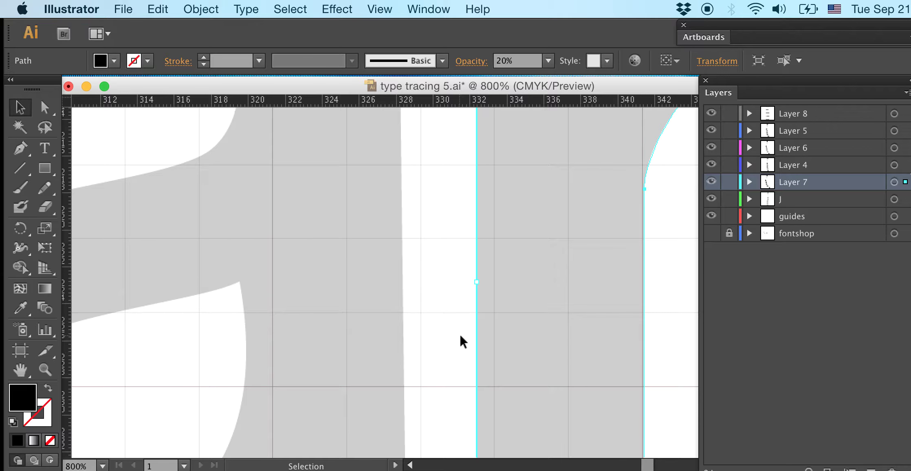
# - Examine the letter spacing of the whole lower word at several magnifications and compare it with the original above
pyautogui.press('super+1')
pyautogui.click(570, 398)
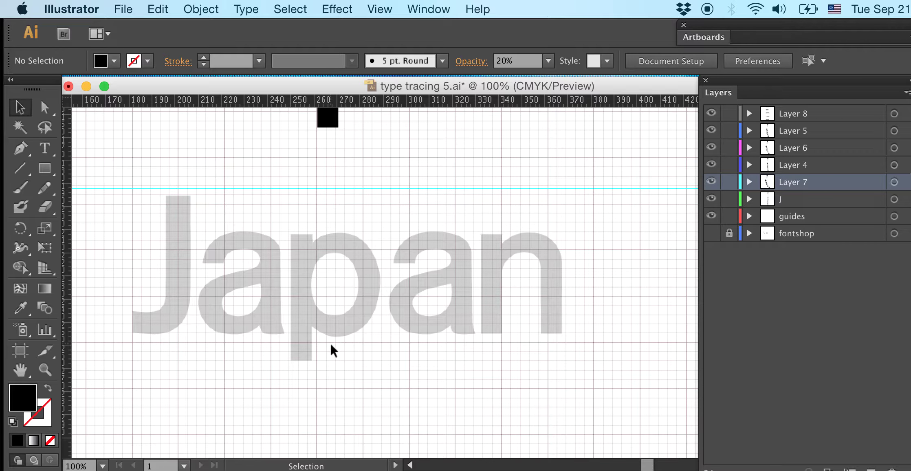
pyautogui.moveTo(487, 373); pyautogui.dragTo(487, 325)
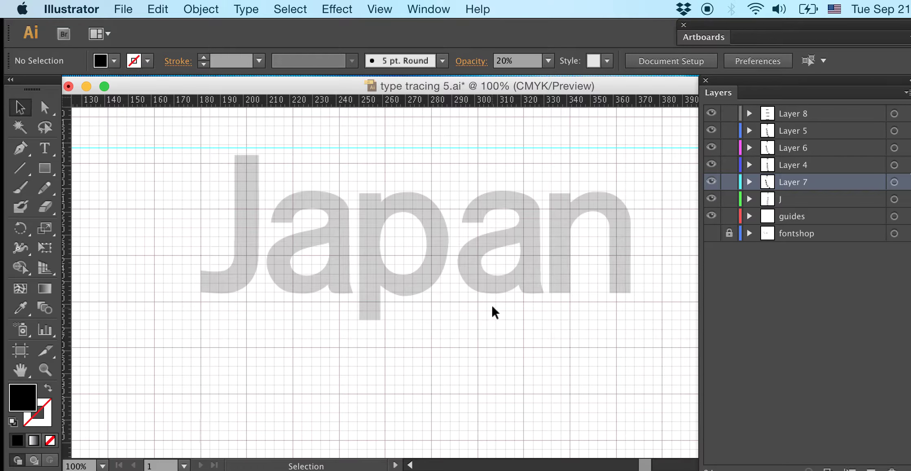
pyautogui.scroll(3, 492, 304)
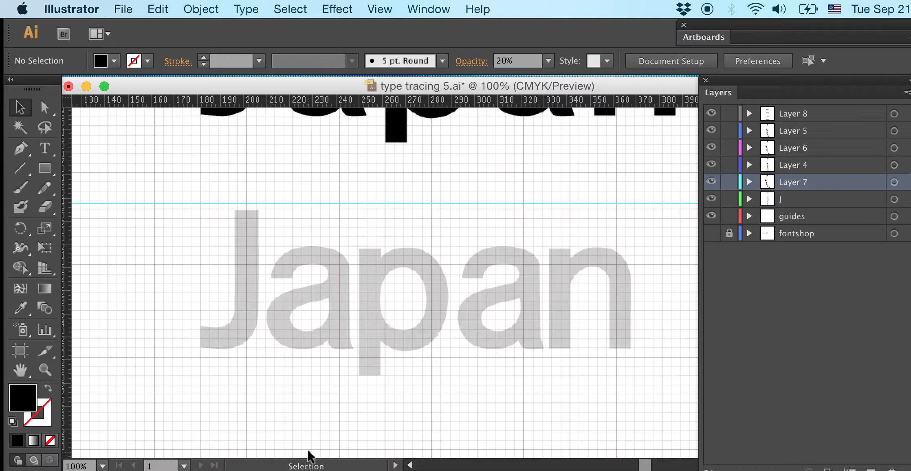
pyautogui.press('super+minus')
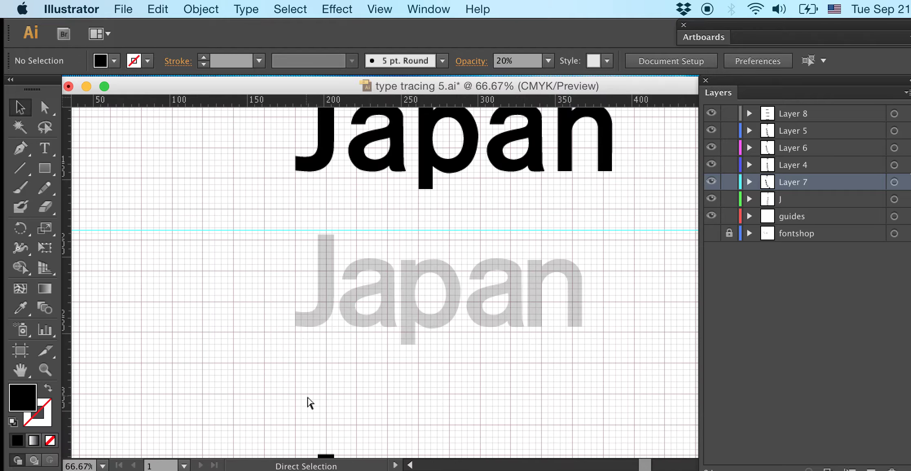
pyautogui.press('super+equal')
pyautogui.press('super+equal')
pyautogui.scroll(-3, 597, 411)
pyautogui.hscroll(4, 598, 412)
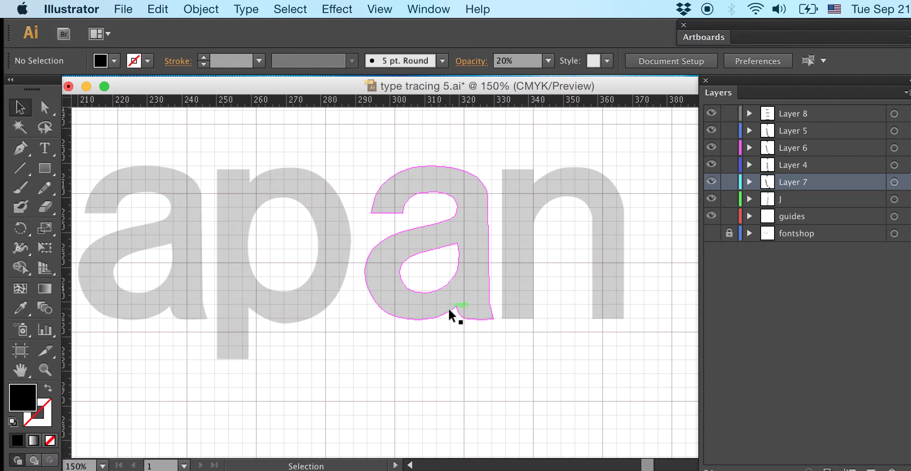
pyautogui.press('a')
pyautogui.press('super+minus')
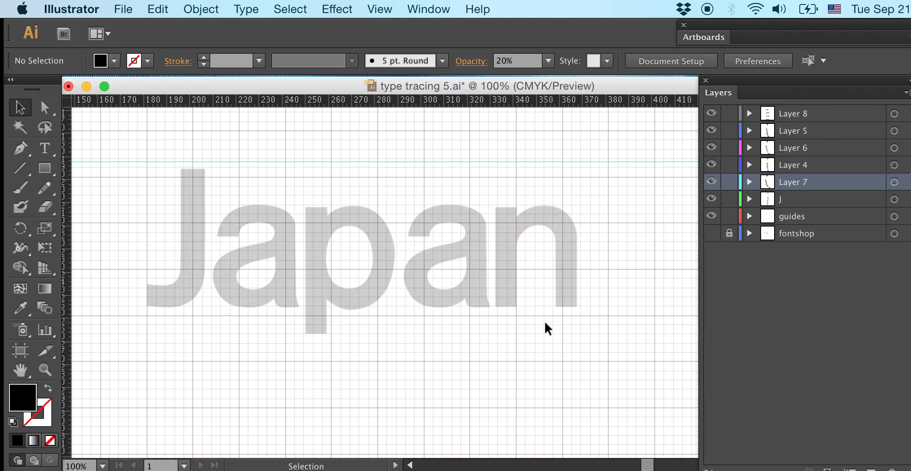
# - Move the letters a, p, a and n of the lower word together horizontally about 14 mm away from the J
pyautogui.moveTo(528, 290); pyautogui.dragTo(232, 200)
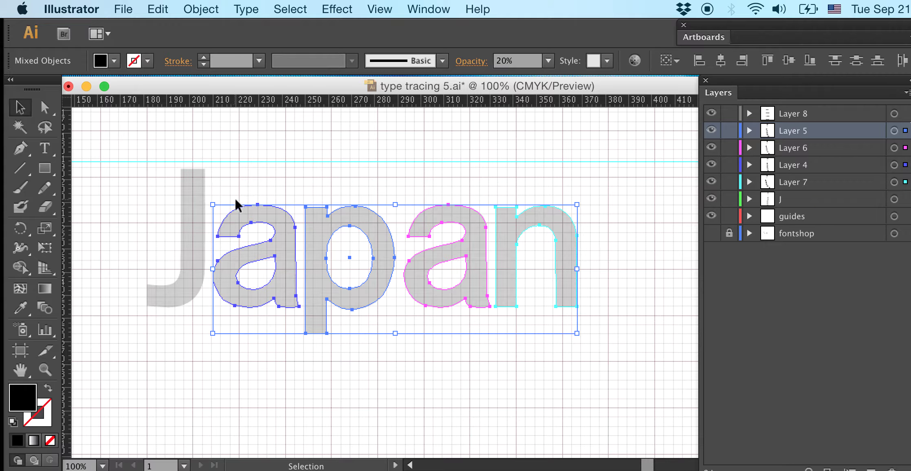
pyautogui.press('super+equal')
pyautogui.press('super+equal')
pyautogui.press('super+equal')
pyautogui.press('super+equal')
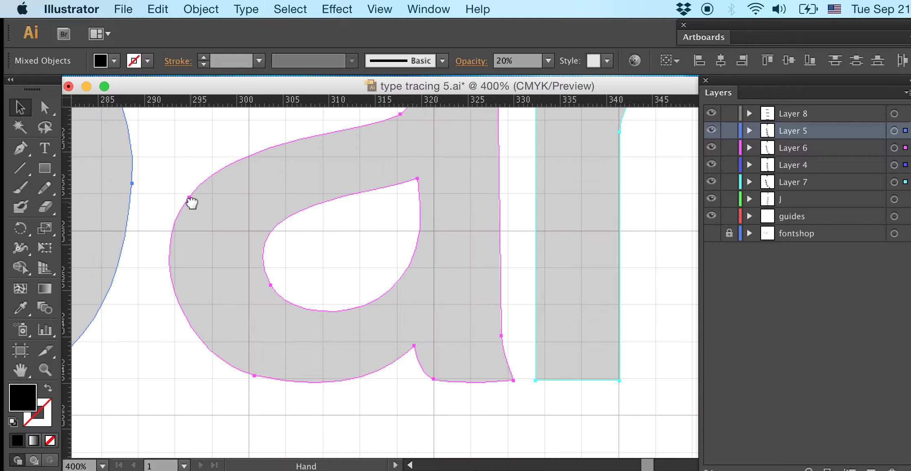
pyautogui.moveTo(191, 202); pyautogui.dragTo(327, 246)
pyautogui.hscroll(-10, 407, 265)
pyautogui.scroll(-3, 495, 287)
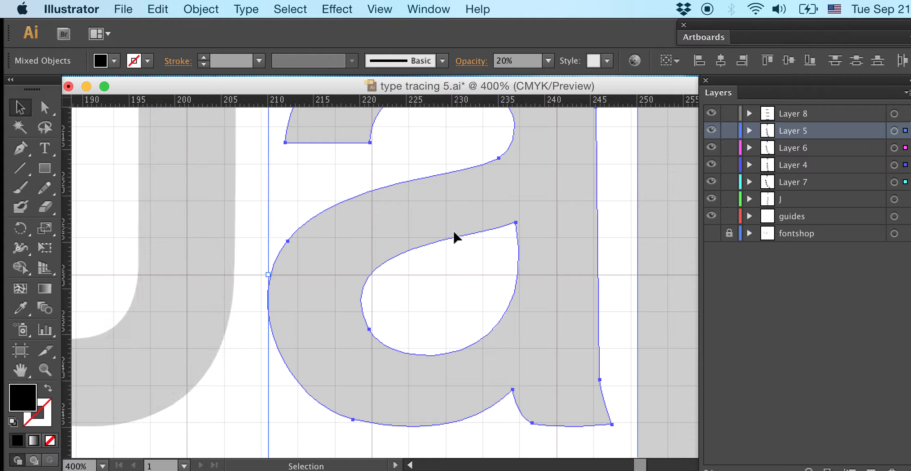
pyautogui.scroll(4, 444, 245)
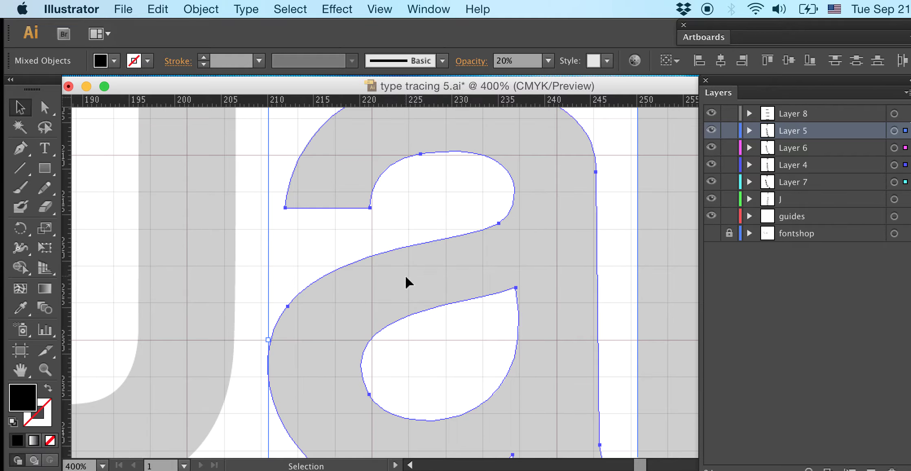
pyautogui.moveTo(404, 284); pyautogui.dragTo(496, 287)
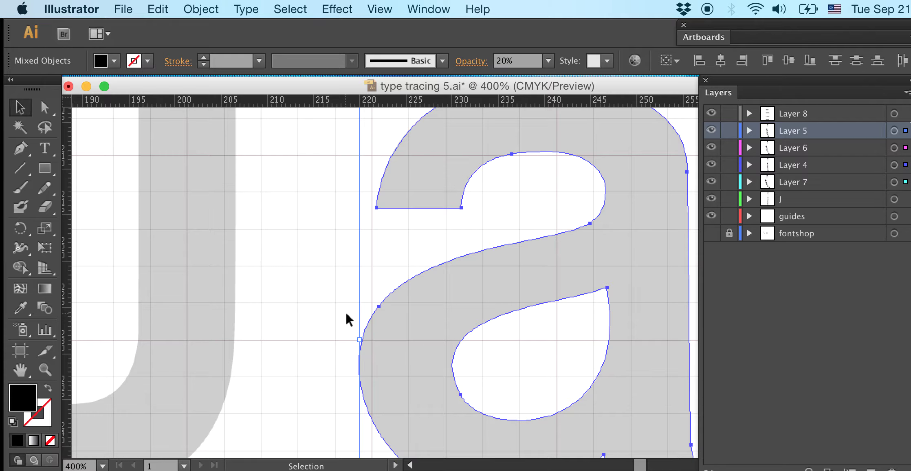
pyautogui.moveTo(392, 319)
pyautogui.mouseDown()
pyautogui.moveTo(435, 317)
pyautogui.moveTo(409, 321)
pyautogui.mouseUp()
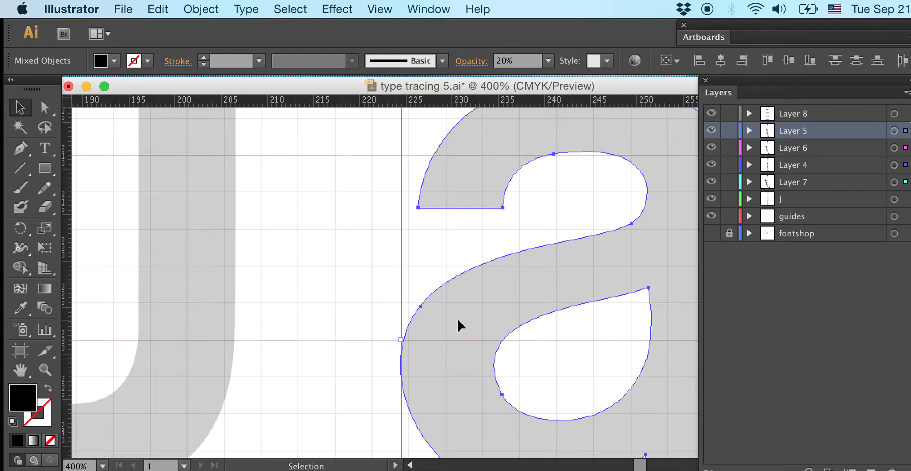
# - Reposition the first a alone so that it sits about 2 mm closer to the J
pyautogui.keyDown('shift'); pyautogui.click(402, 328); pyautogui.keyUp('shift')
pyautogui.moveTo(431, 321); pyautogui.dragTo(337, 340)
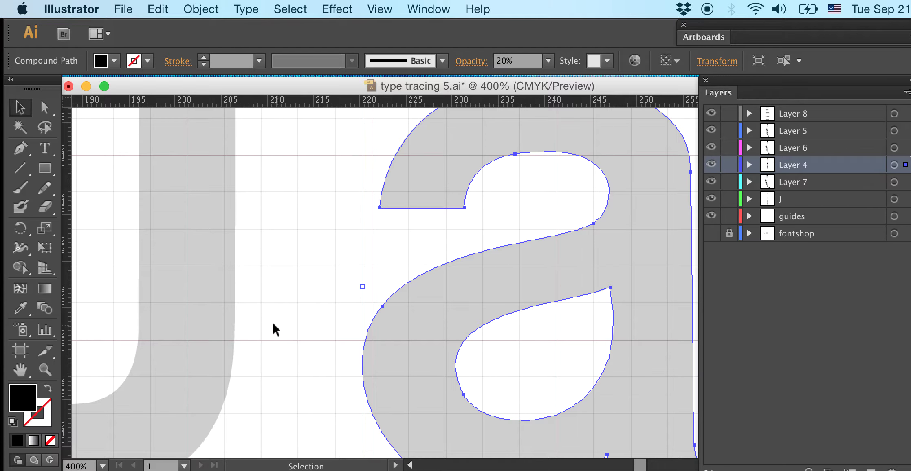
pyautogui.click(255, 326)
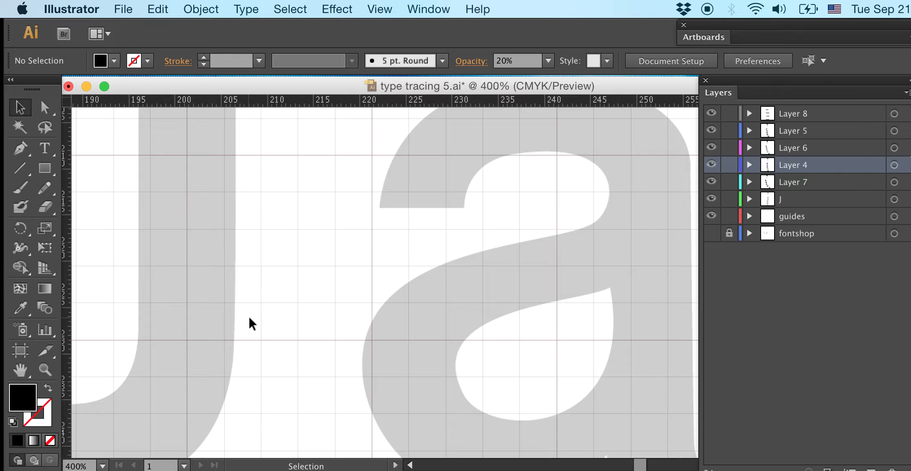
pyautogui.moveTo(422, 340); pyautogui.dragTo(445, 341)
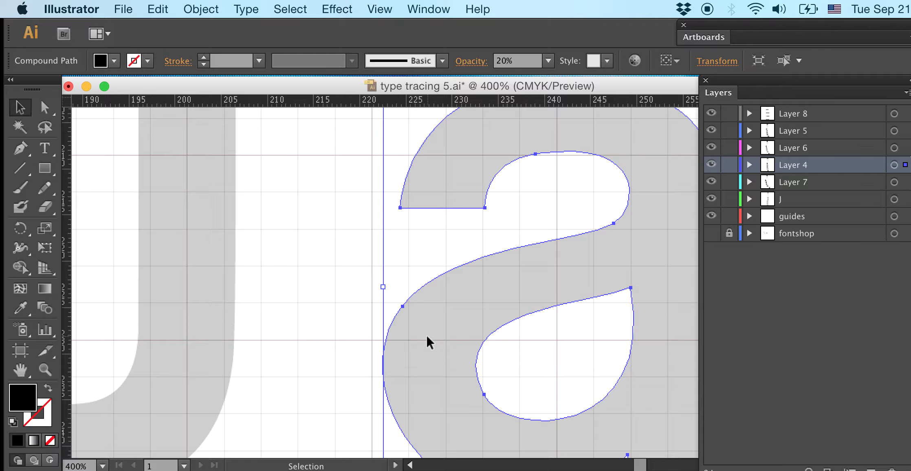
# - Move the first a of the lower word horizontally about 0.5 mm closer to the J
pyautogui.moveTo(427, 337); pyautogui.dragTo(421, 341)
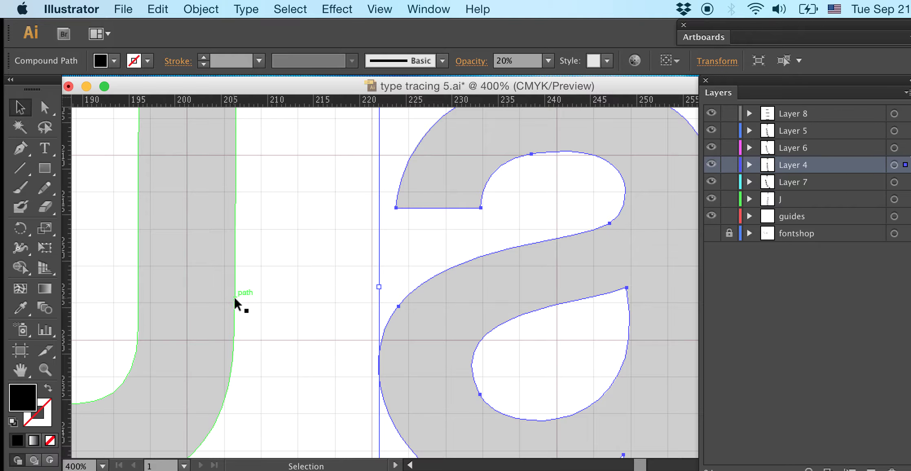
pyautogui.press('super+minus')
pyautogui.press('super+minus')
pyautogui.press('super+minus')
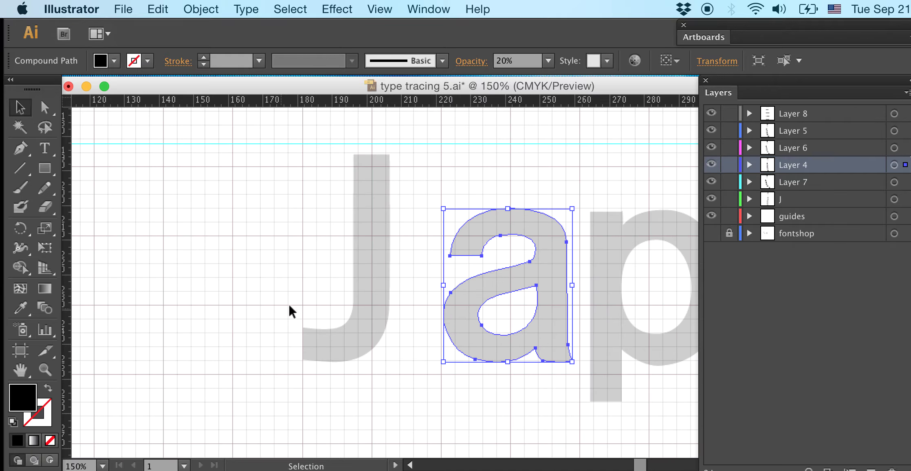
# - Move the p, second a and n of the lower word together horizontally about 32 mm away from the first a
pyautogui.hscroll(6, 288, 303)
pyautogui.hscroll(10, 398, 301)
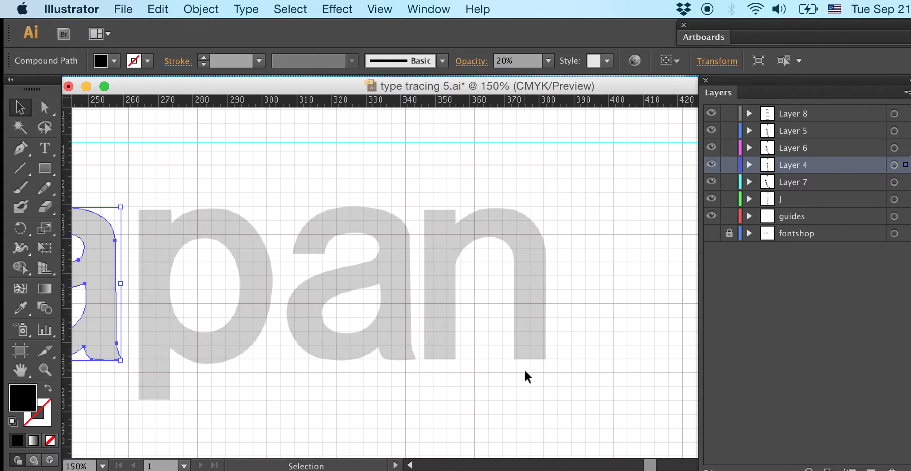
pyautogui.moveTo(527, 380); pyautogui.dragTo(309, 301)
pyautogui.click(279, 199)
pyautogui.press('super+plus')
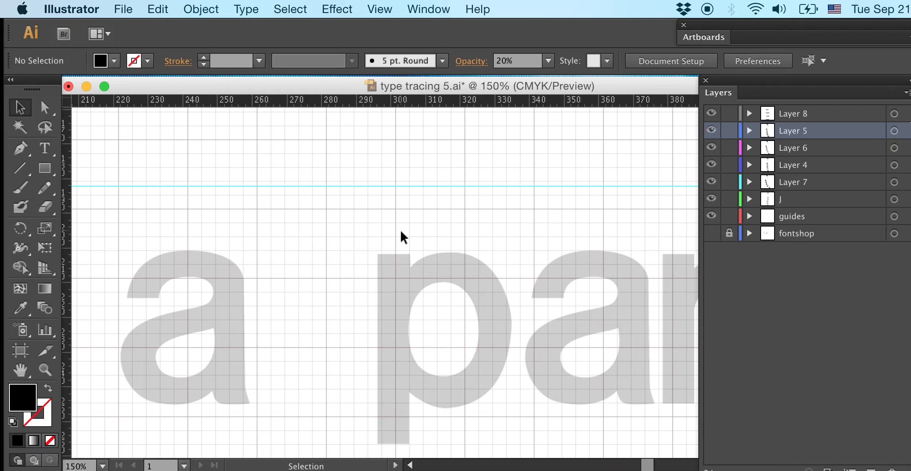
# - Move the lower word's p alone horizontally about 22 mm back toward the first a
pyautogui.hscroll(3, 384, 239)
pyautogui.press('super+plus')
pyautogui.moveTo(290, 223); pyautogui.dragTo(480, 154)
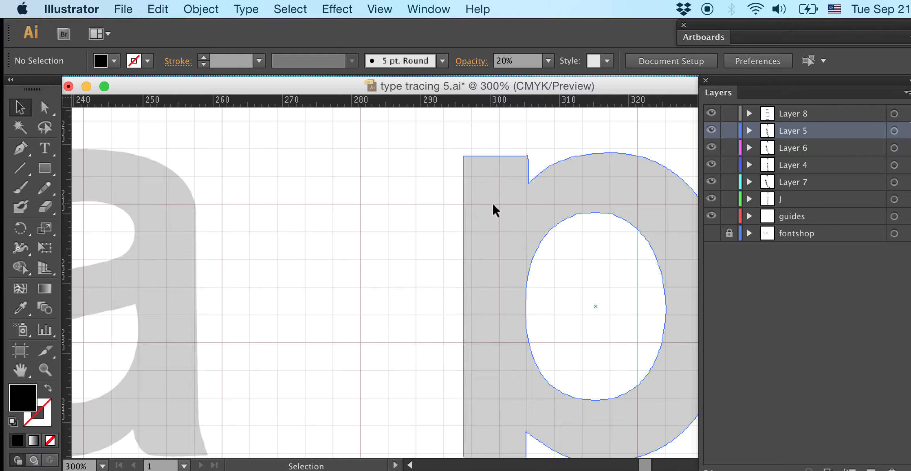
pyautogui.moveTo(493, 203); pyautogui.dragTo(342, 229)
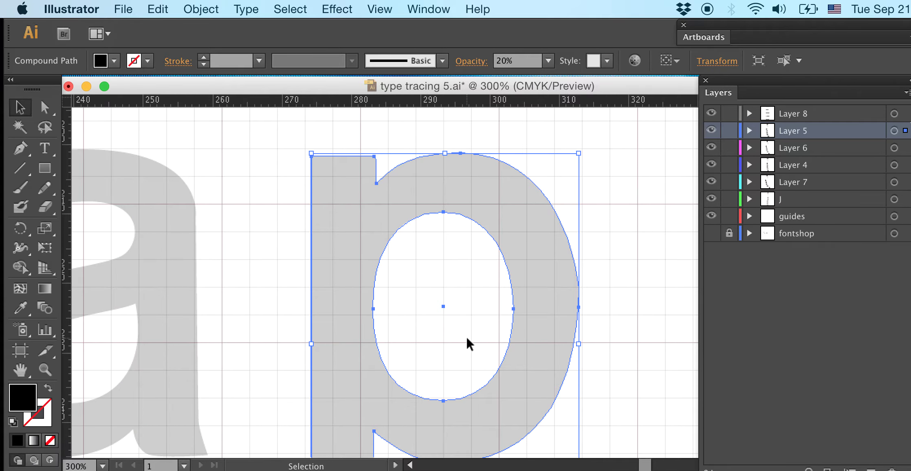
# - Hide the grid, clear the selection and examine the gaps between J, a and p in the lower word at several magnifications
pyautogui.press('a')
pyautogui.press('super+minus')
pyautogui.press('super+minus')
pyautogui.press('super+minus')
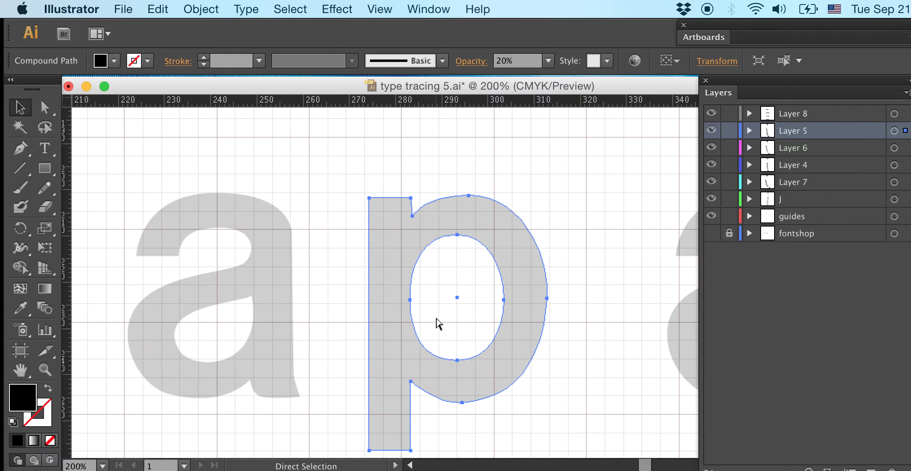
pyautogui.press('v')
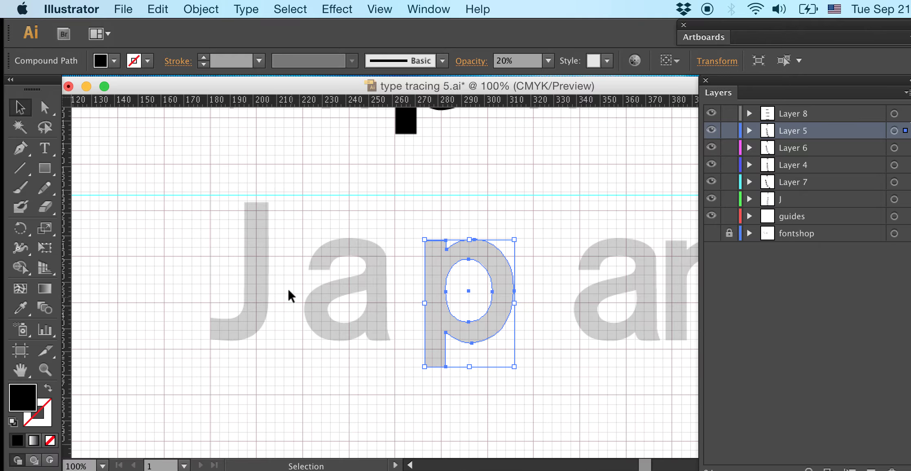
pyautogui.press('a')
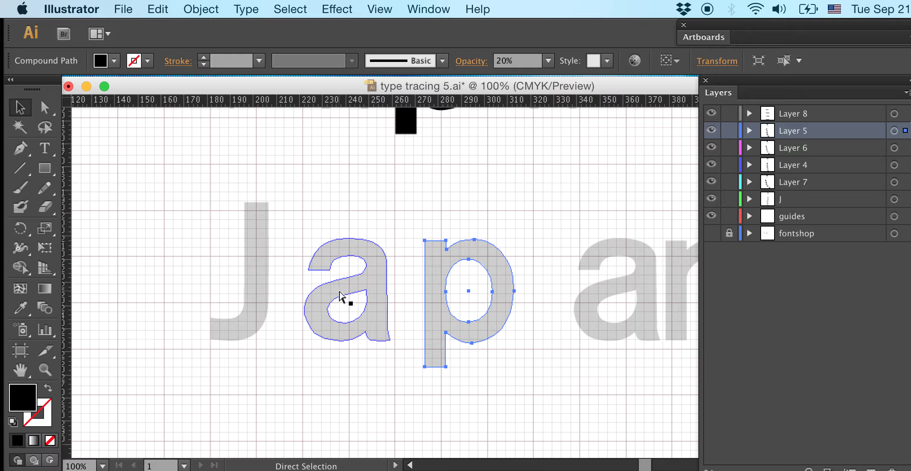
pyautogui.press('super+apostrophe')
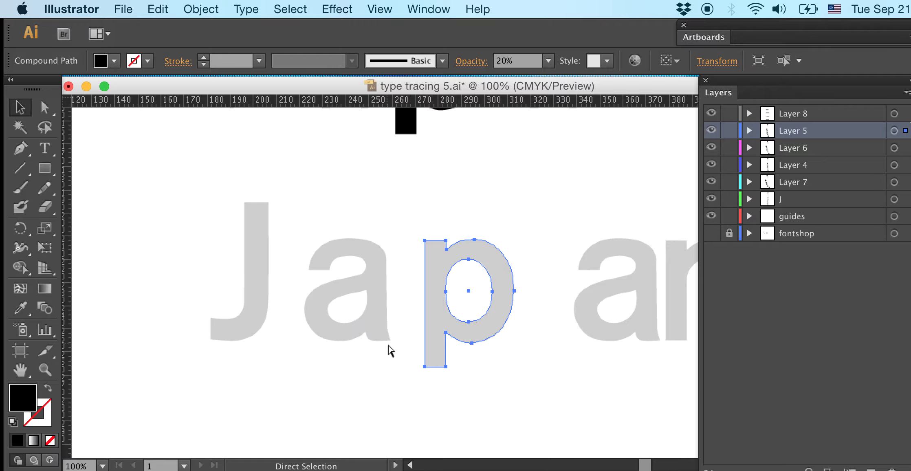
pyautogui.press('v')
pyautogui.click(390, 399)
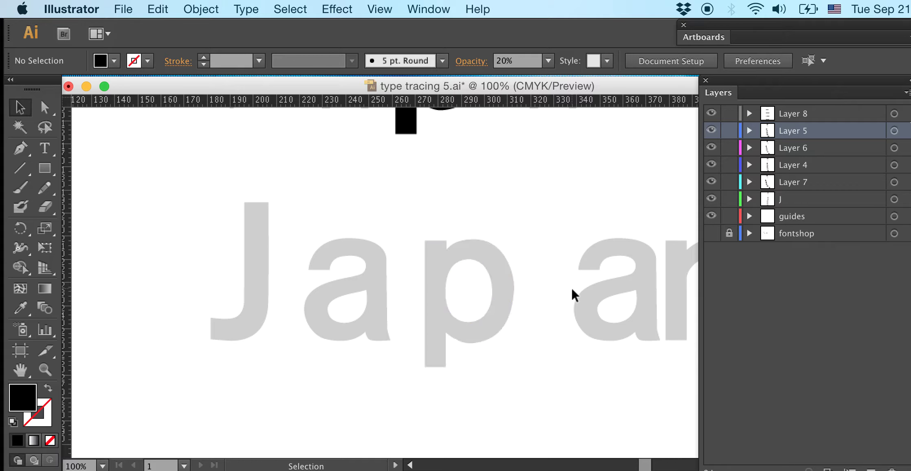
pyautogui.press('super+equal')
pyautogui.press('super+equal')
pyautogui.press('super+equal')
pyautogui.press('super+equal')
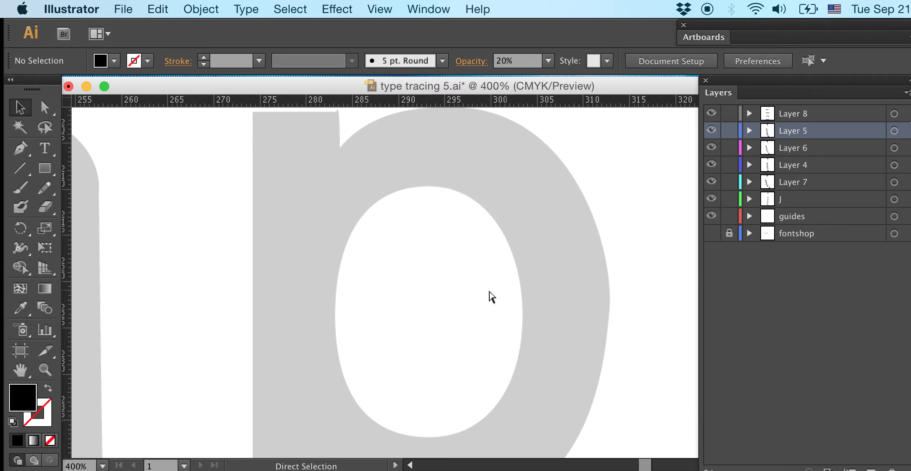
pyautogui.moveTo(309, 273); pyautogui.dragTo(580, 284)
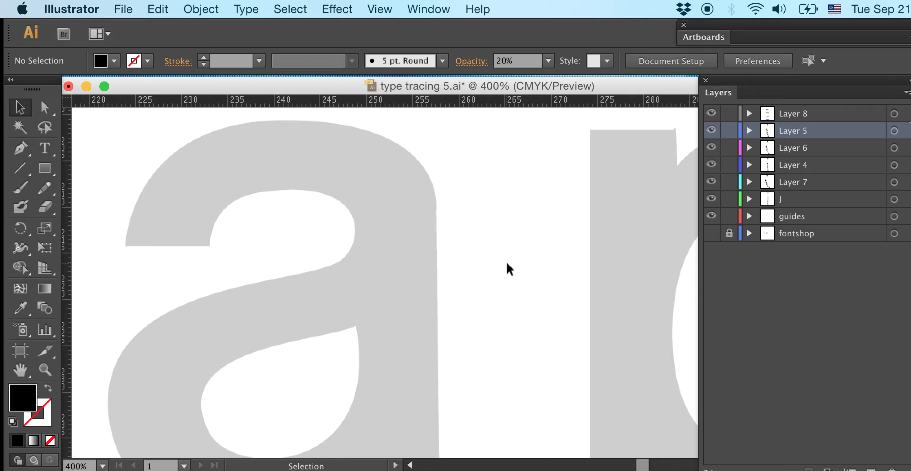
# - Show the grid again and compare the J–a gap with the a–p gap in the lower word
pyautogui.press('super+apostrophe')
pyautogui.moveTo(453, 256); pyautogui.dragTo(831, 270)
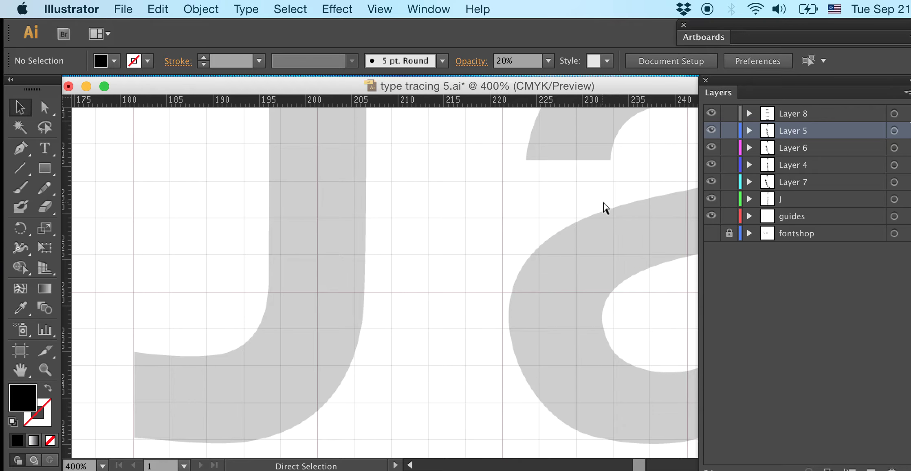
pyautogui.press('super+minus')
pyautogui.press('super+minus')
pyautogui.press('super+minus')
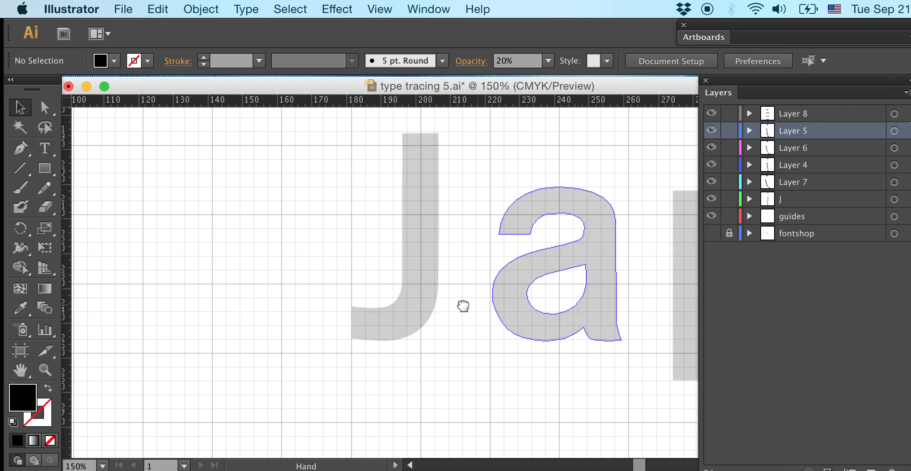
pyautogui.moveTo(464, 308); pyautogui.dragTo(325, 354)
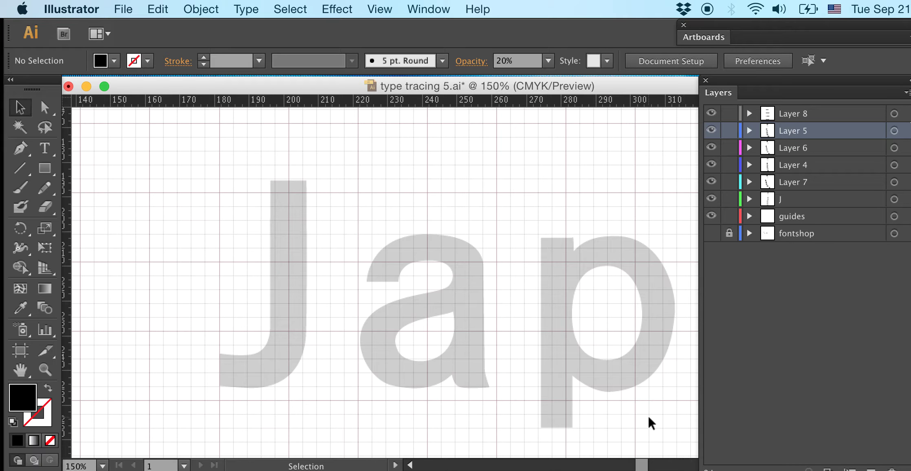
# - Move the first a of the lower word horizontally about 24 mm farther from the J
pyautogui.press('super+equal')
pyautogui.press('super+equal')
pyautogui.press('super+equal')
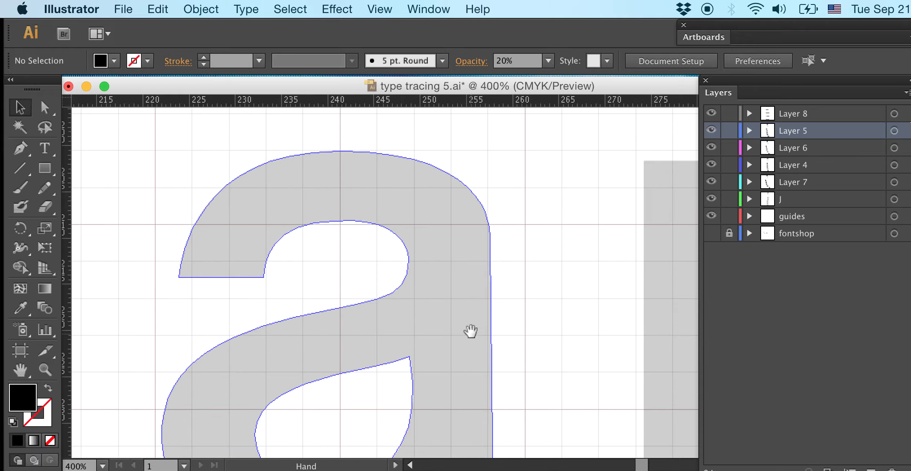
pyautogui.moveTo(467, 330); pyautogui.dragTo(661, 159)
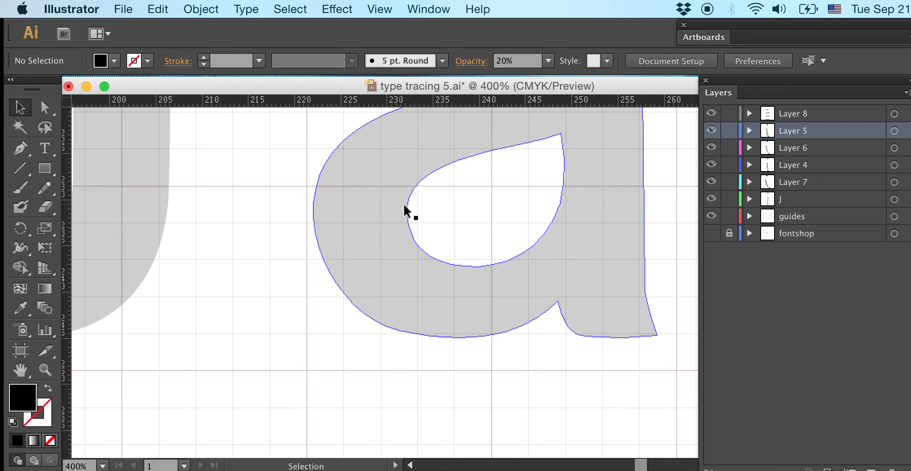
pyautogui.moveTo(369, 184); pyautogui.dragTo(580, 192)
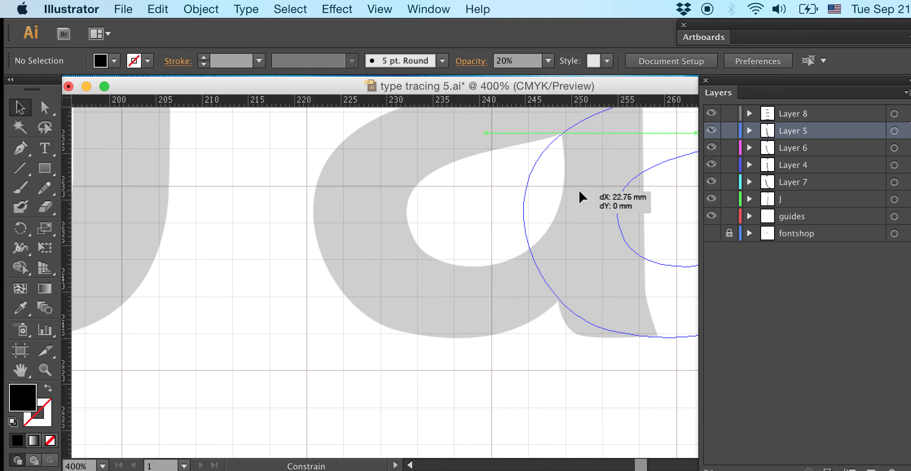
pyautogui.moveTo(579, 191); pyautogui.dragTo(589, 198)
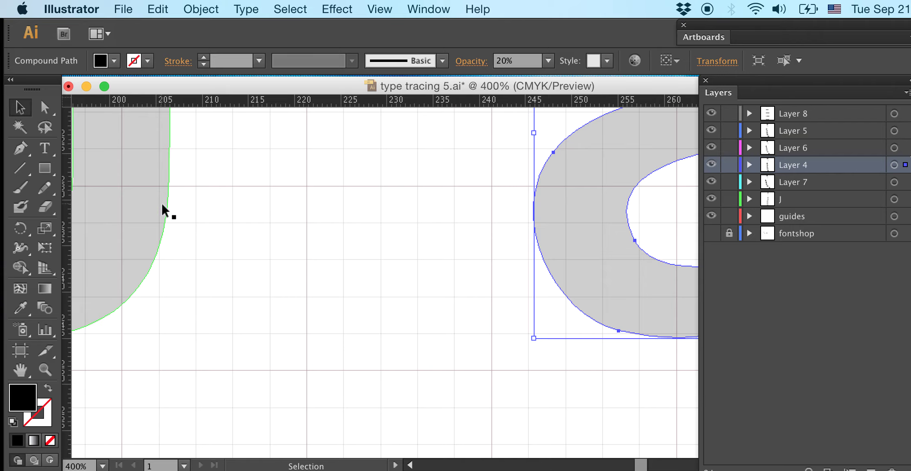
# - Move the lower word's p, second a and n farther from the first a, leaving about 40 mm between the first a and the p
pyautogui.hotkey('ctrl', '-')
pyautogui.hotkey('ctrl', '-')
pyautogui.hotkey('ctrl', '-')
pyautogui.hotkey('ctrl', '-')
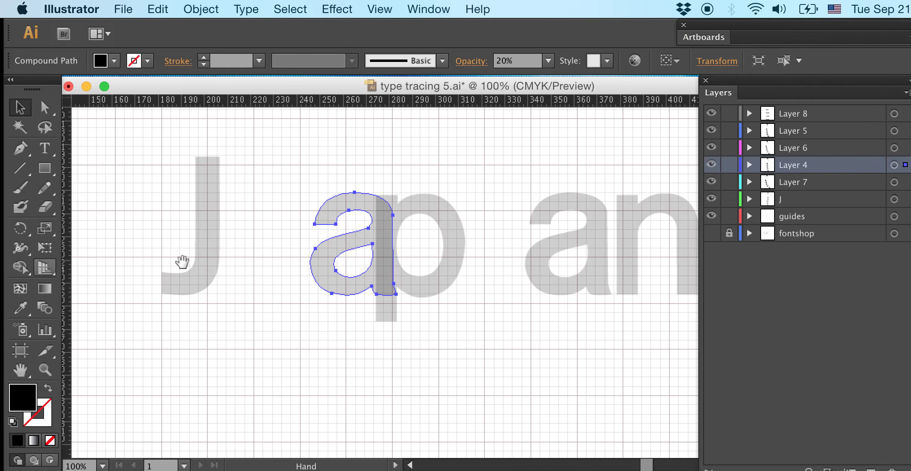
pyautogui.hscroll(10, 680, 312)
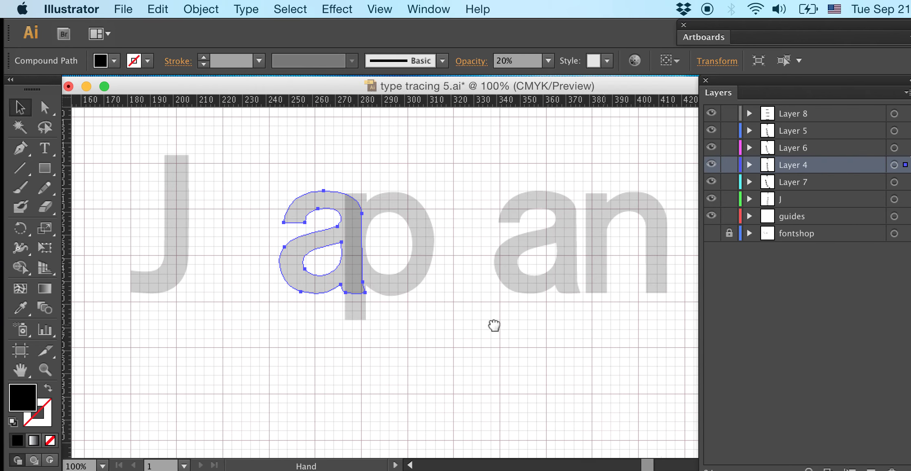
pyautogui.moveTo(401, 319); pyautogui.dragTo(422, 244)
pyautogui.hscroll(-15, 343, 235)
pyautogui.press('super+equal')
pyautogui.press('super+equal')
pyautogui.press('super+equal')
pyautogui.press('super+equal')
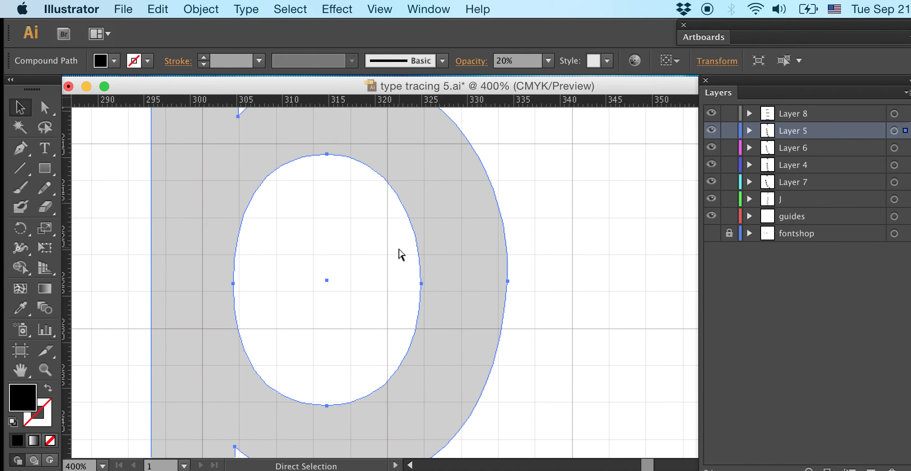
pyautogui.hscroll(-10, 400, 255)
pyautogui.moveTo(466, 249); pyautogui.dragTo(492, 236)
pyautogui.moveTo(384, 245); pyautogui.dragTo(466, 189)
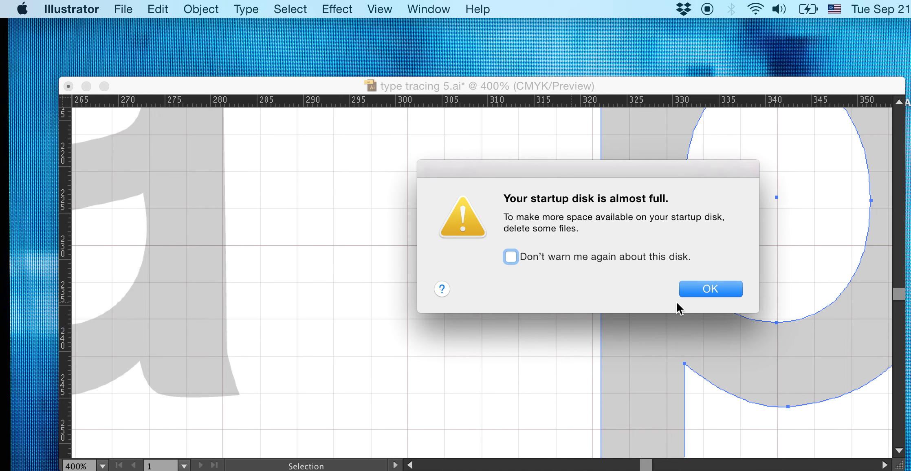
pyautogui.click(703, 288)
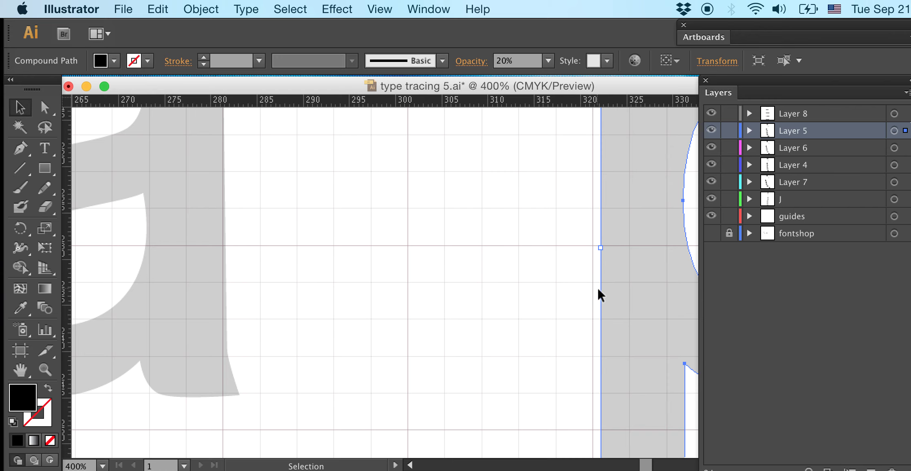
# - Compare the wide spacing of the lower word with the original word above at a reduced magnification
pyautogui.press('super+minus')
pyautogui.press('super+minus')
pyautogui.press('super+minus')
pyautogui.press('super+minus')
pyautogui.press('super+minus')
pyautogui.press('super+minus')
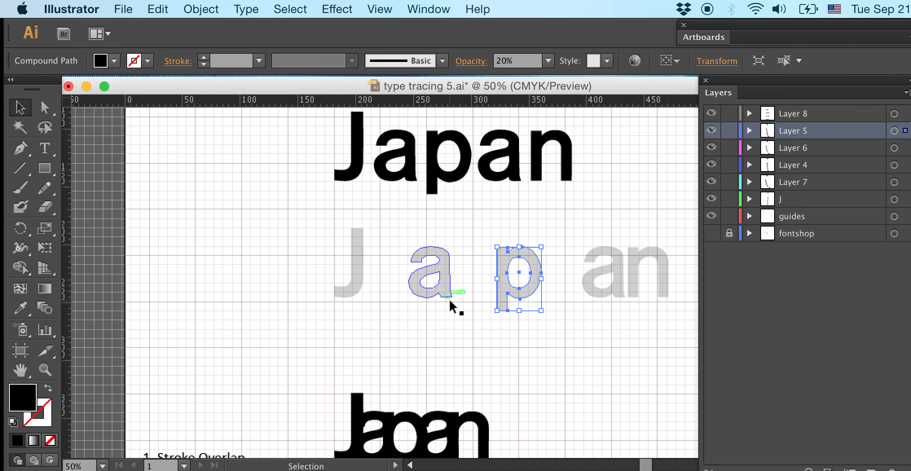
pyautogui.scroll(-1, 444, 317)
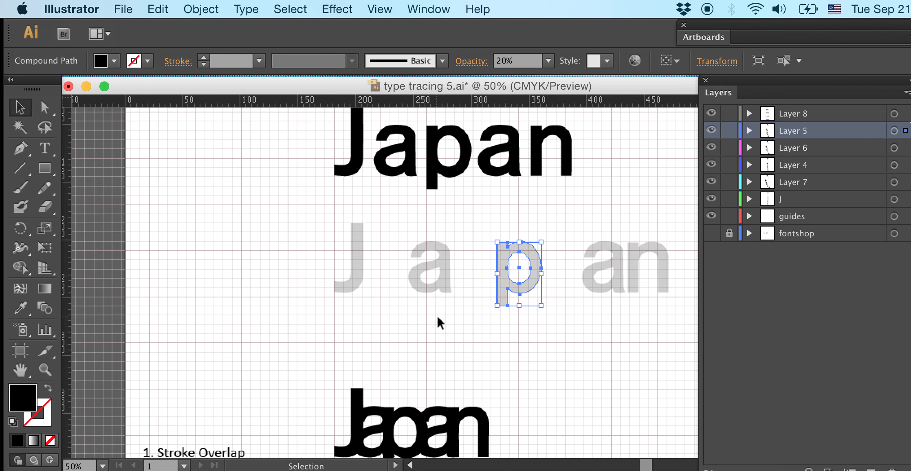
pyautogui.moveTo(472, 216); pyautogui.dragTo(303, 228)
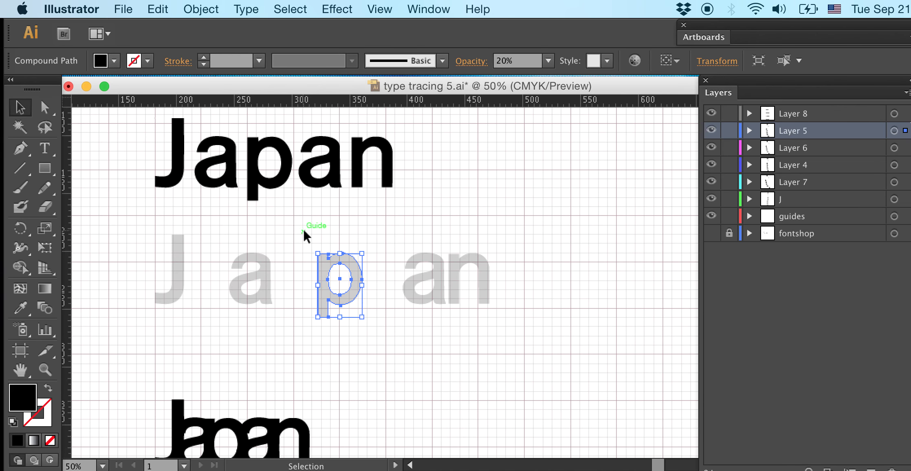
# - Start editing the artboards from the document setup and extend Artboard 1 downward by about 38 mm
pyautogui.click(124, 9)
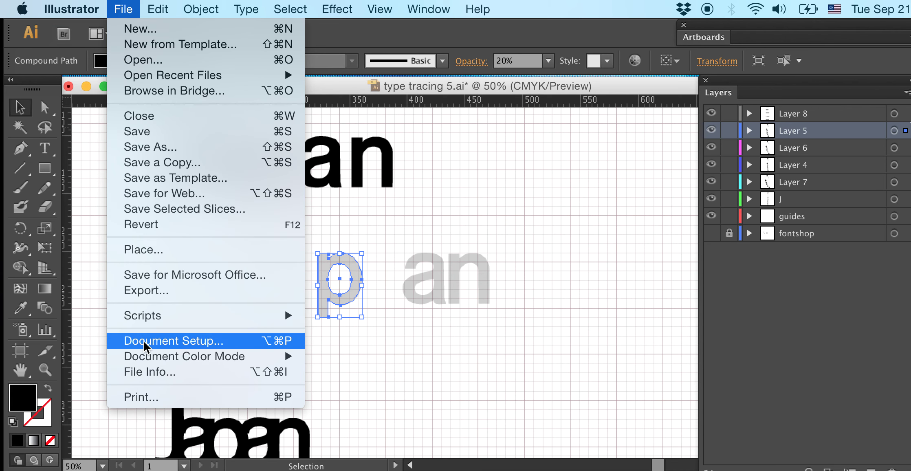
pyautogui.click(234, 343)
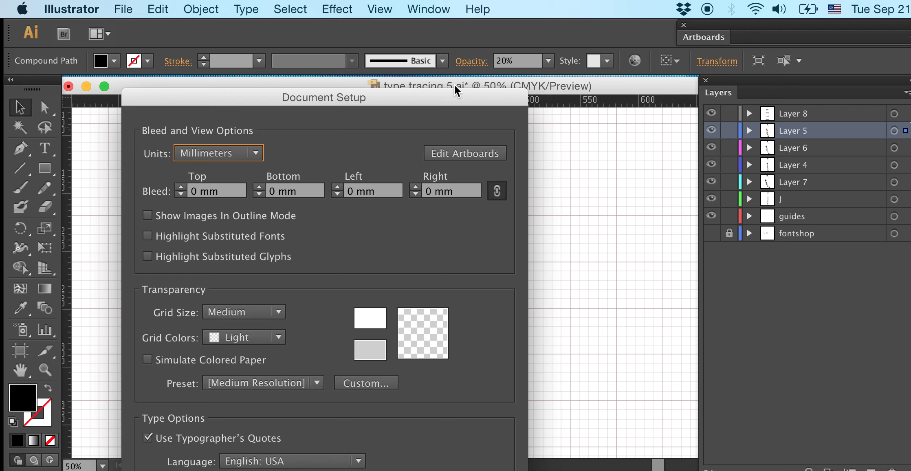
pyautogui.click(443, 151)
pyautogui.press('super+minus')
pyautogui.press('super+minus')
pyautogui.press('super+minus')
pyautogui.press('super+minus')
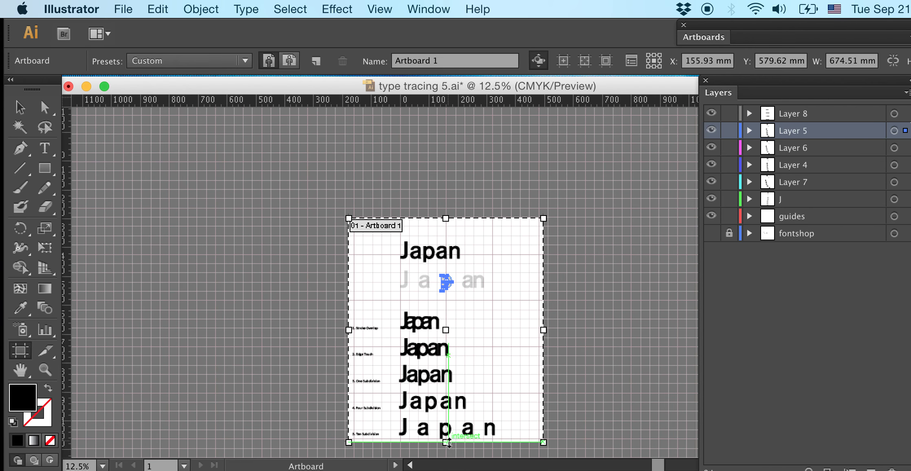
pyautogui.moveTo(446, 442); pyautogui.dragTo(446, 453)
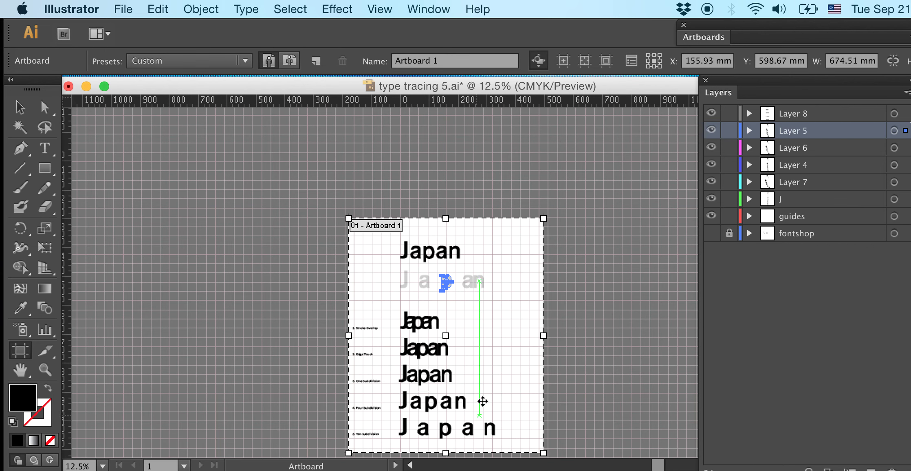
# - Extend the right edge of Artboard 1 to a width of about 759 mm and leave artboard editing
pyautogui.moveTo(544, 336); pyautogui.dragTo(568, 335)
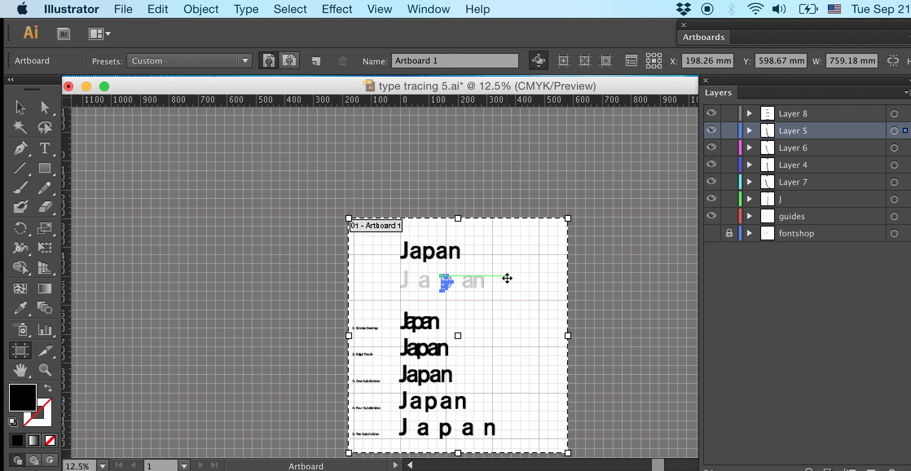
pyautogui.moveTo(492, 277); pyautogui.dragTo(462, 241)
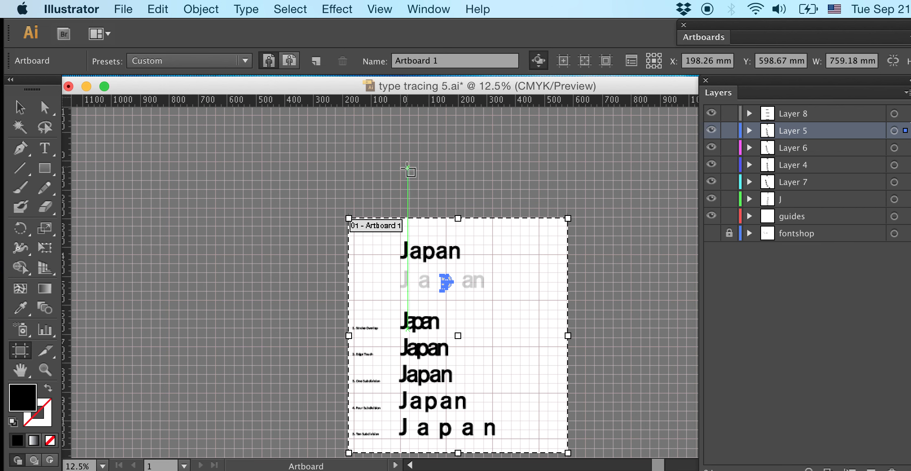
pyautogui.click(20, 108)
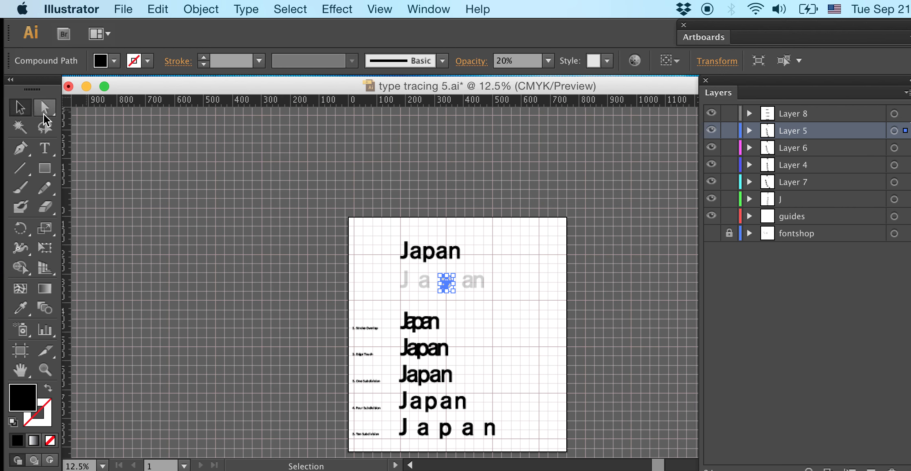